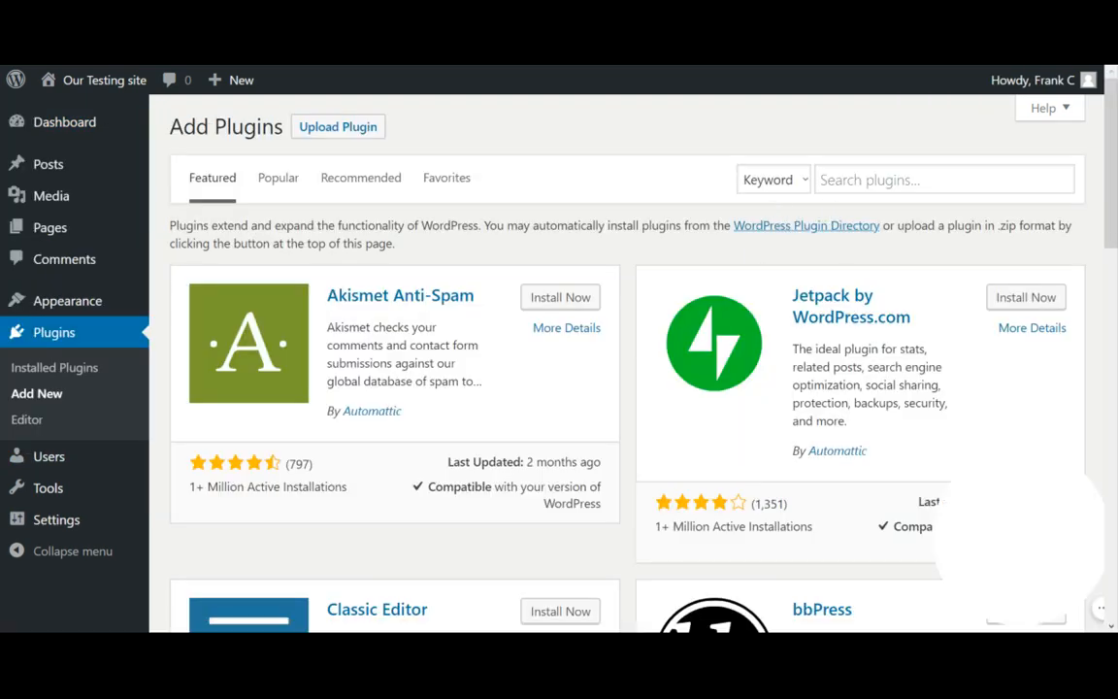
Step: Search the plugin directory for "quiz and", and install and activate Quiz And Survey Master
{"action": "left_click", "coordinate": [873, 179]}
{"action": "type", "text": "quiz and"}
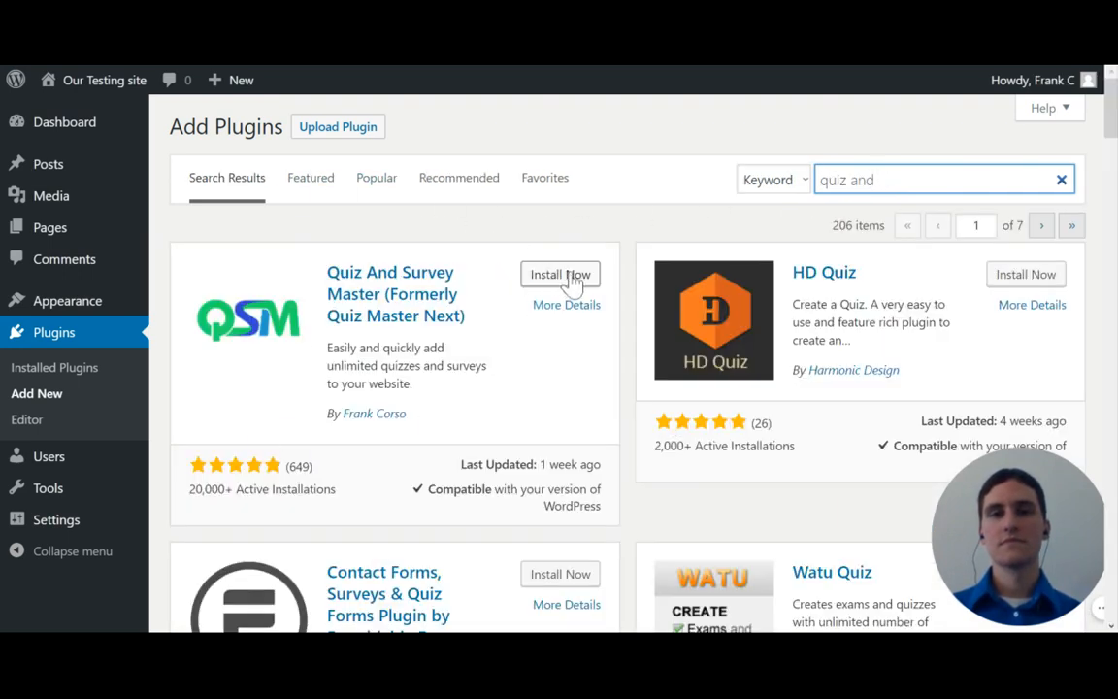
{"action": "left_click", "coordinate": [568, 280]}
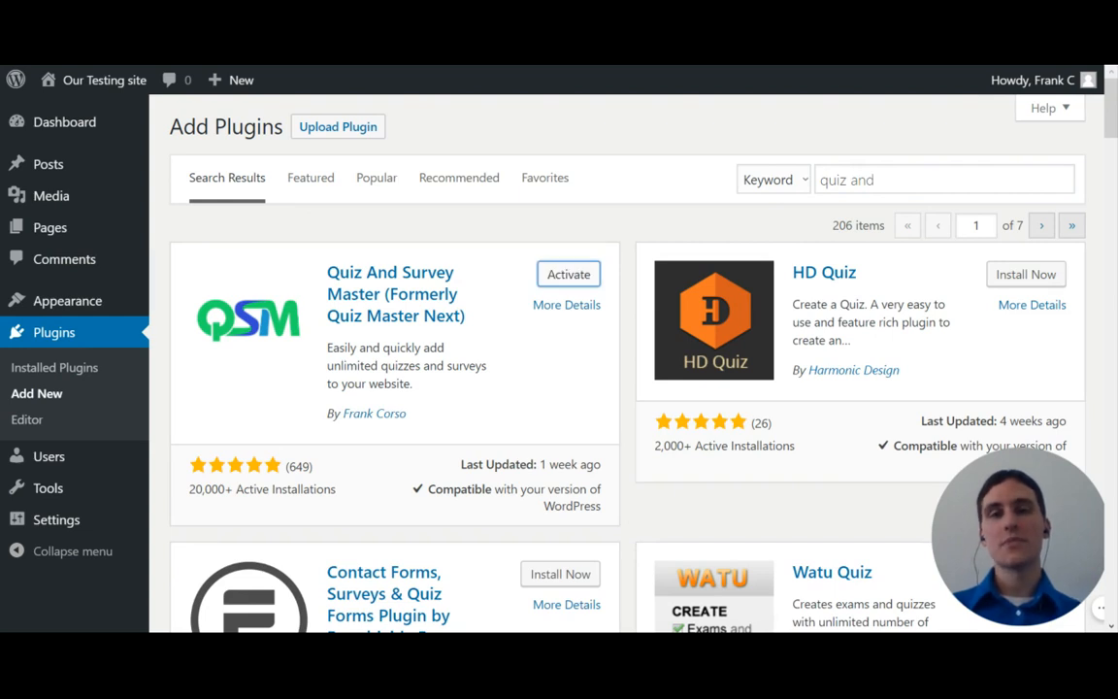
{"action": "left_click", "coordinate": [569, 276]}
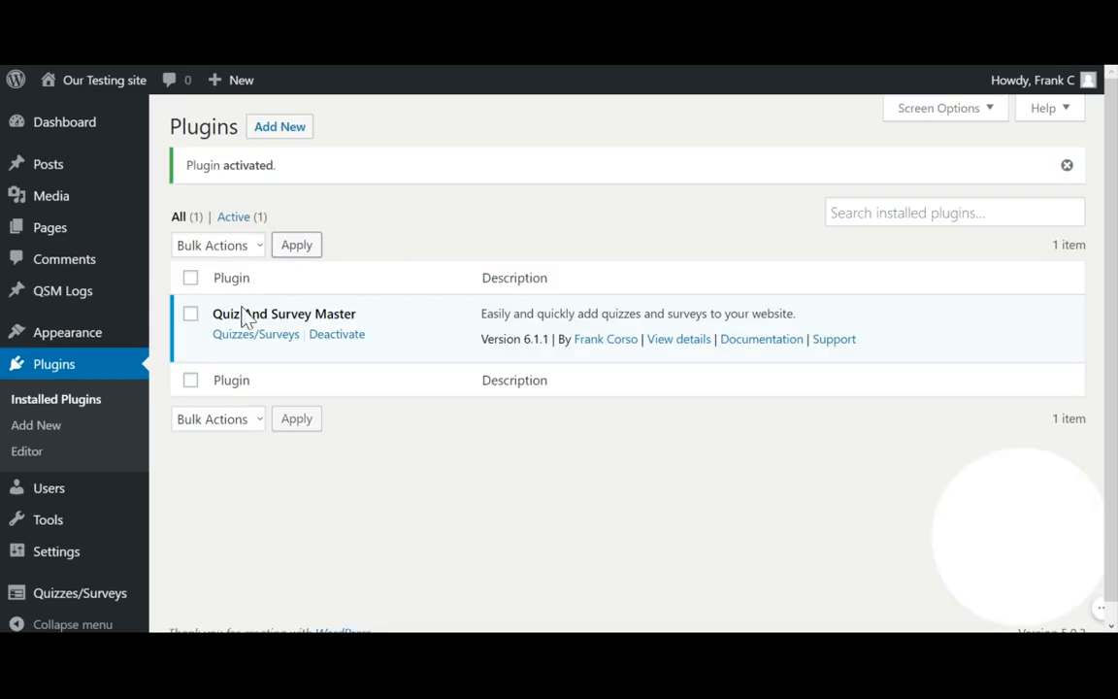
Step: Create a new quiz named "Test Quiz" in Quizzes/Surveys
{"action": "scroll", "coordinate": [219, 562], "scroll_direction": "down", "scroll_amount": 1}
{"action": "mouse_move", "coordinate": [73, 583]}
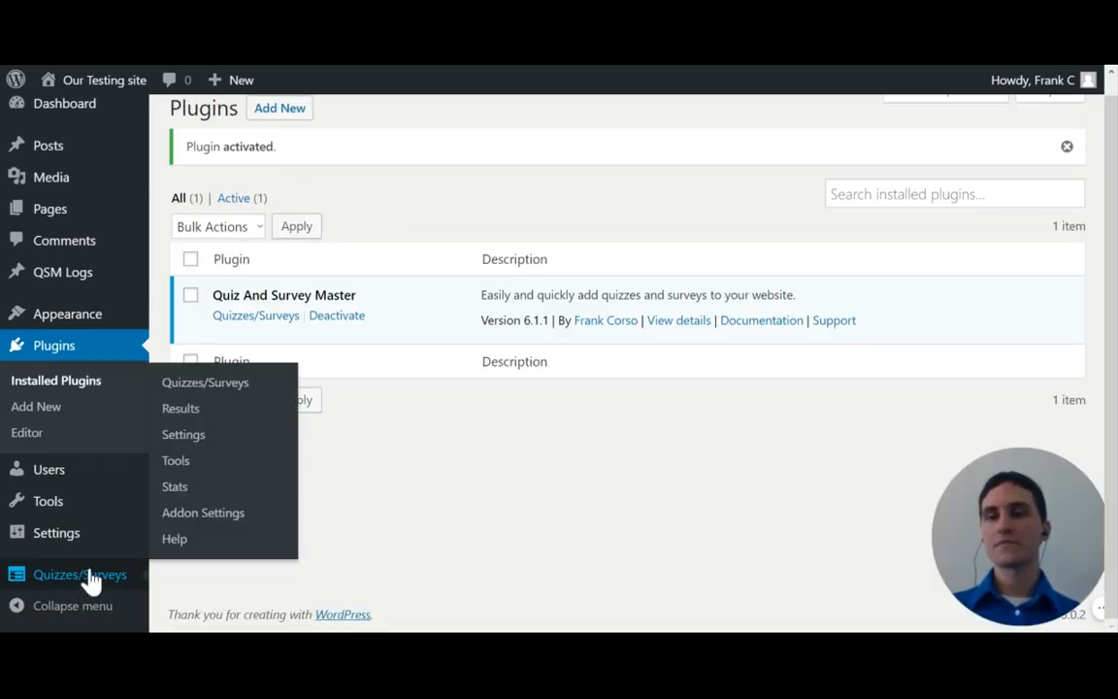
{"action": "left_click", "coordinate": [92, 581]}
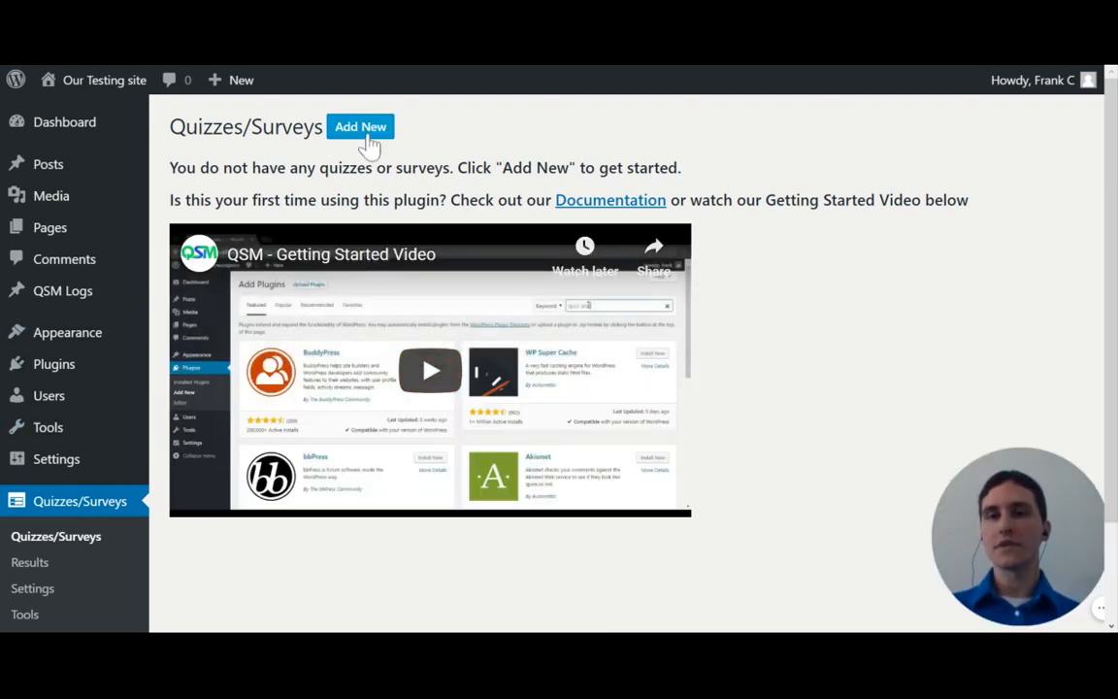
{"action": "left_click", "coordinate": [365, 132]}
{"action": "type", "text": "Test Qu"}
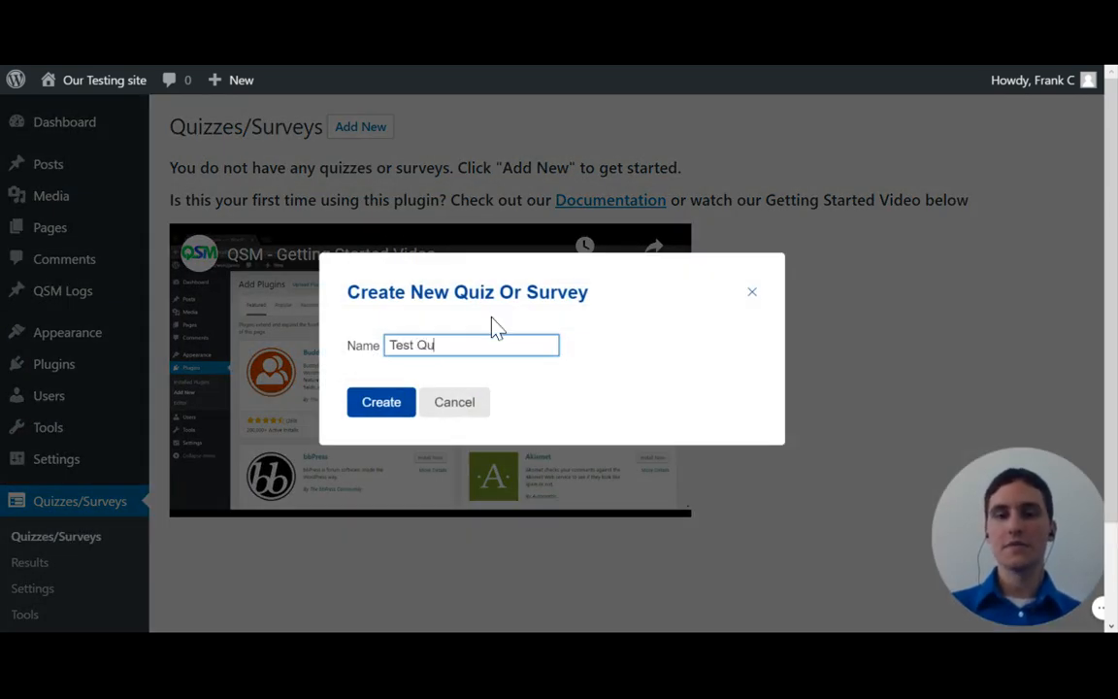
{"action": "type", "text": "iz"}
{"action": "key", "text": "Tab"}
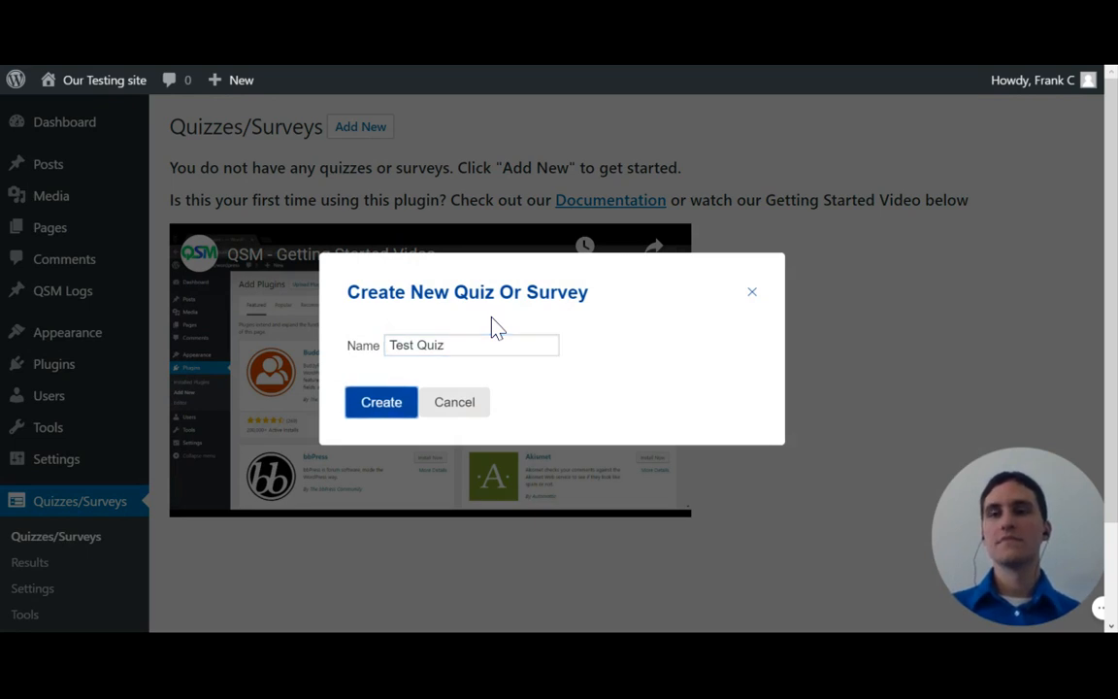
{"action": "key", "text": "Return"}
{"action": "mouse_move", "coordinate": [689, 334]}
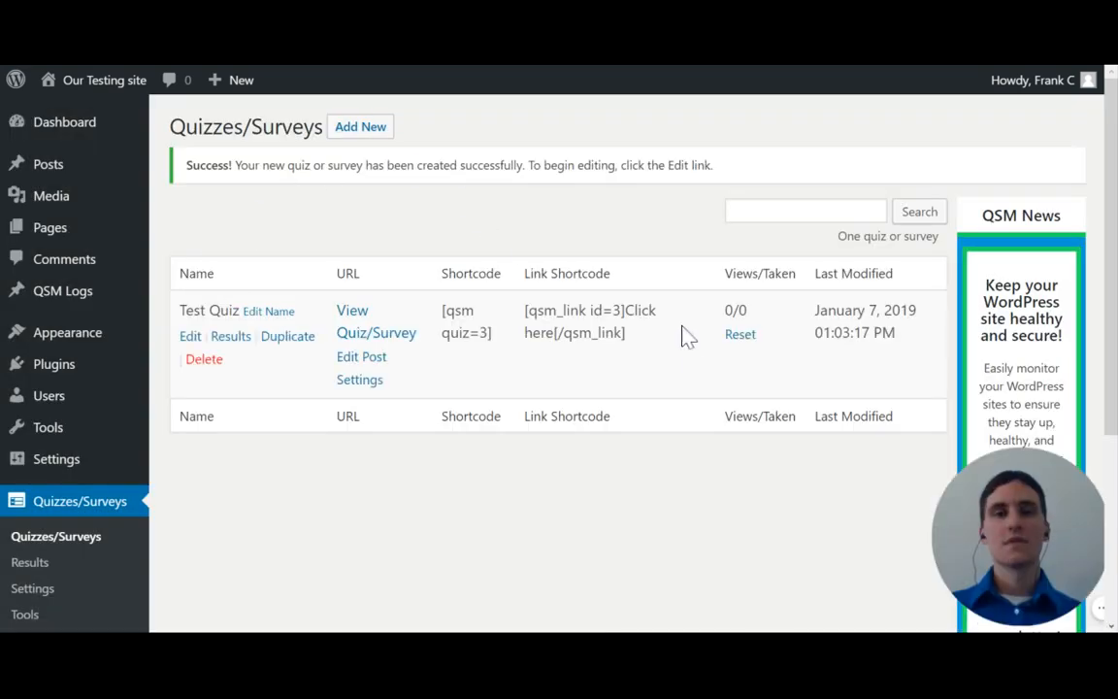
{"action": "scroll", "coordinate": [769, 145], "scroll_direction": "down", "scroll_amount": 1}
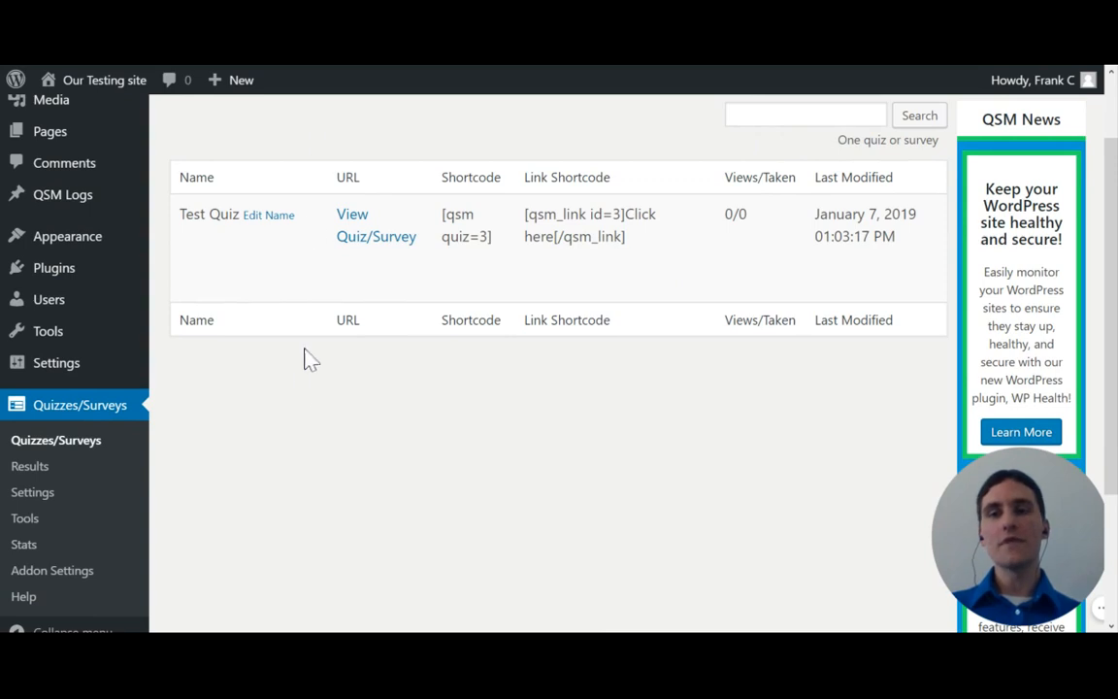
{"action": "mouse_move", "coordinate": [266, 232]}
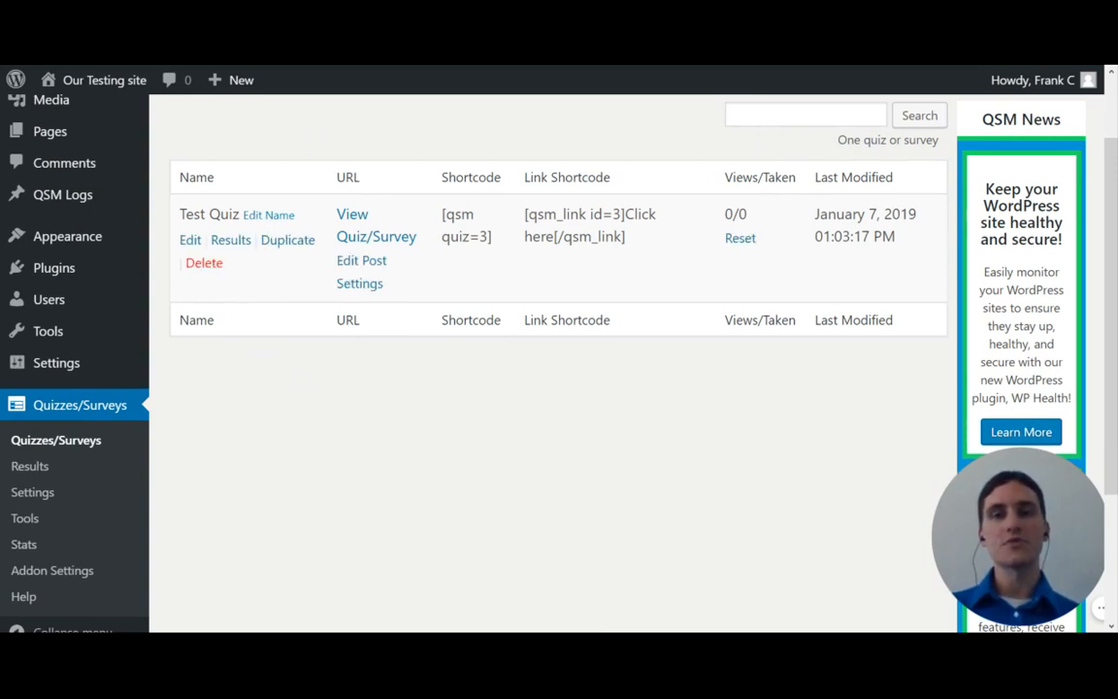
{"action": "left_click_drag", "start_coordinate": [435, 209], "coordinate": [691, 223]}
{"action": "left_click", "coordinate": [639, 149]}
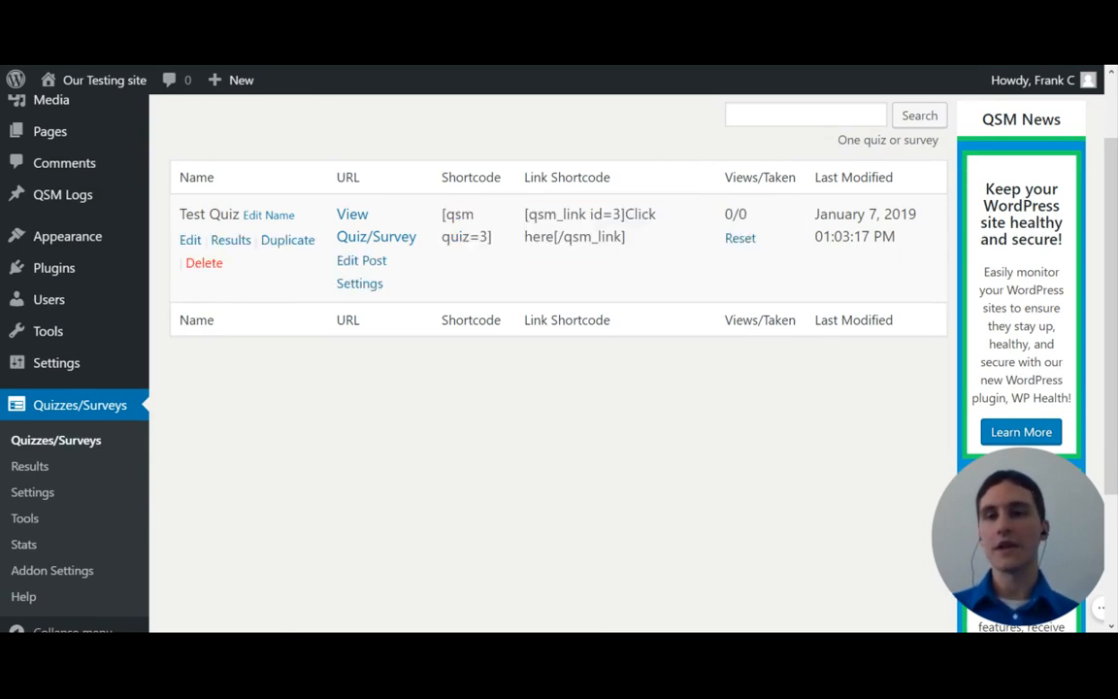
Step: Open Test Quiz for editing and create its first question page
{"action": "left_click", "coordinate": [191, 243]}
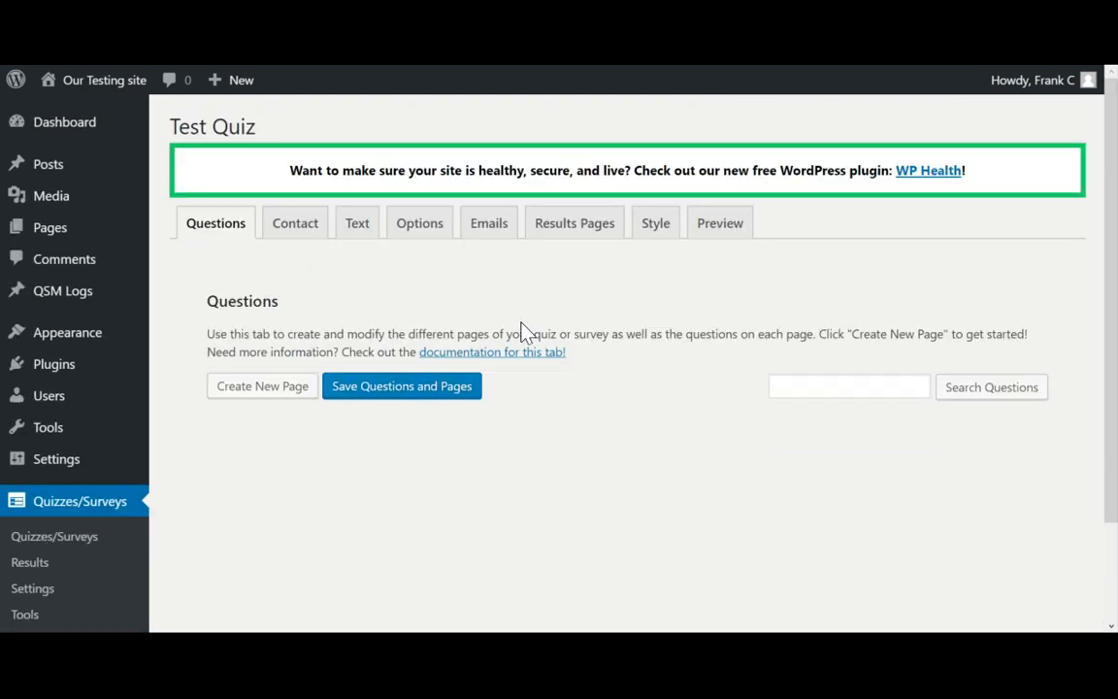
{"action": "scroll", "coordinate": [260, 272], "scroll_direction": "down", "scroll_amount": 2}
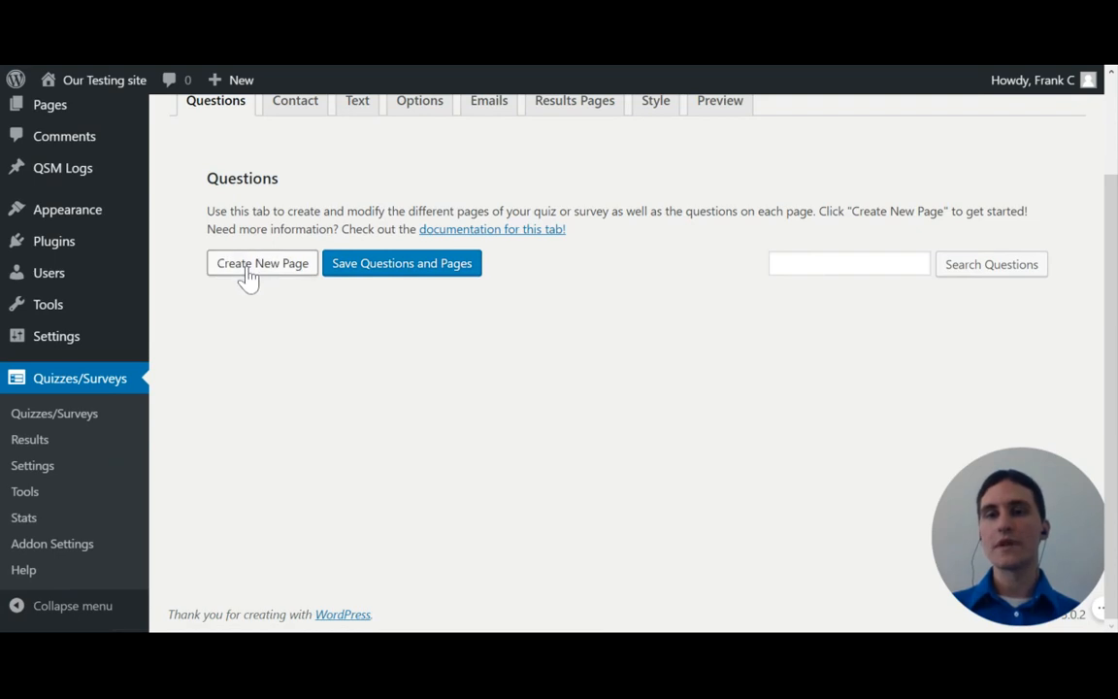
{"action": "left_click", "coordinate": [248, 271]}
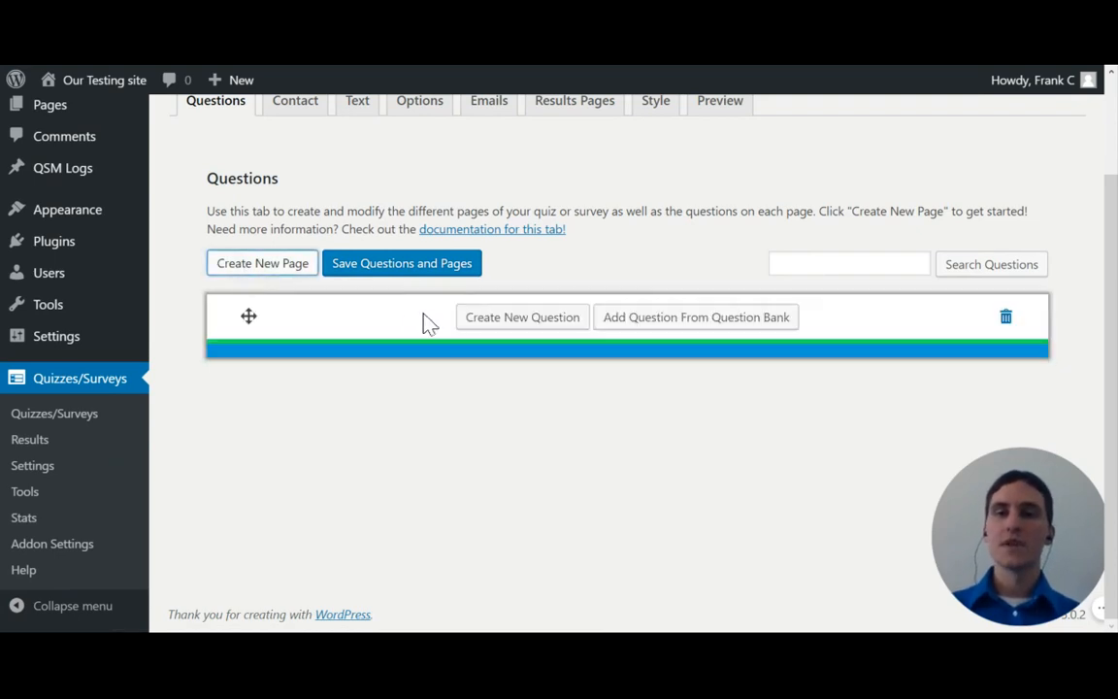
Step: Create a new multiple choice question on the page with the text "True or False: 1+1=2?"
{"action": "left_click", "coordinate": [492, 325]}
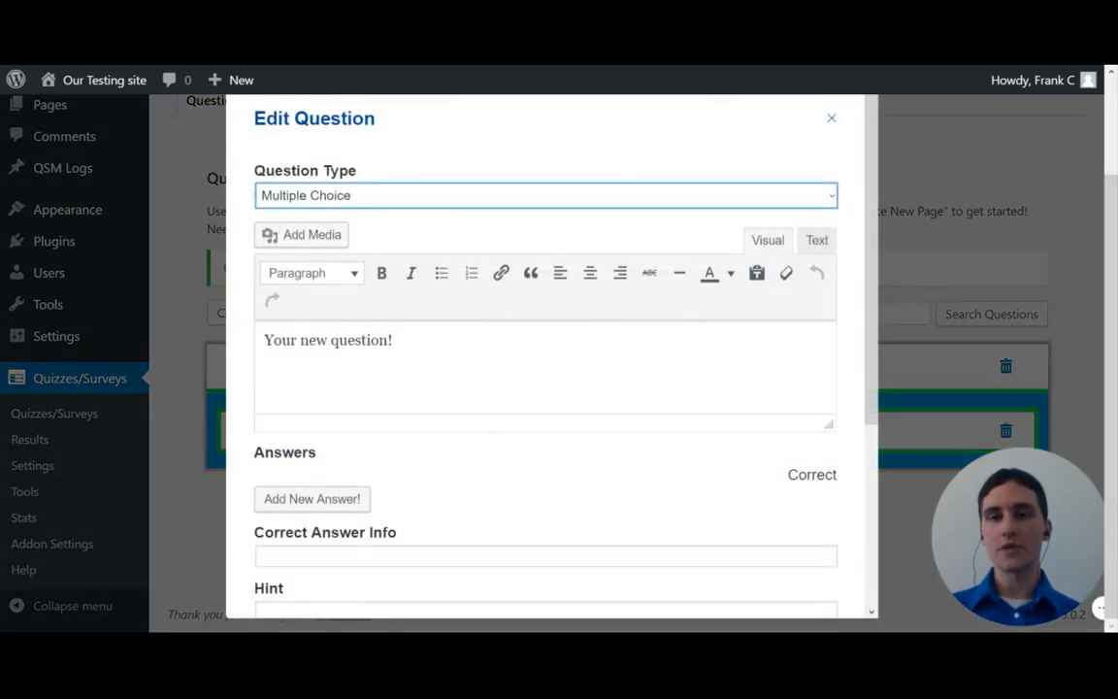
{"action": "type", "text": "True or False: 1+1=2"}
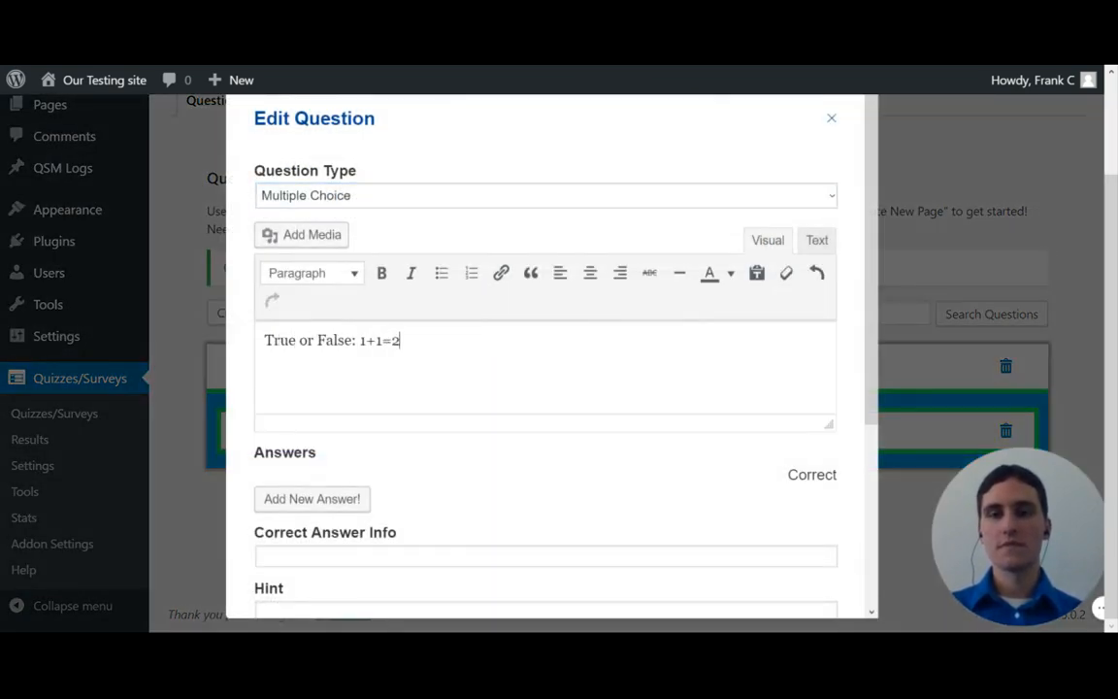
{"action": "type", "text": "?"}
Step: Add two answers to the question, "True" and "False"
{"action": "scroll", "coordinate": [312, 344], "scroll_direction": "down", "scroll_amount": 3}
{"action": "left_click", "coordinate": [312, 339]}
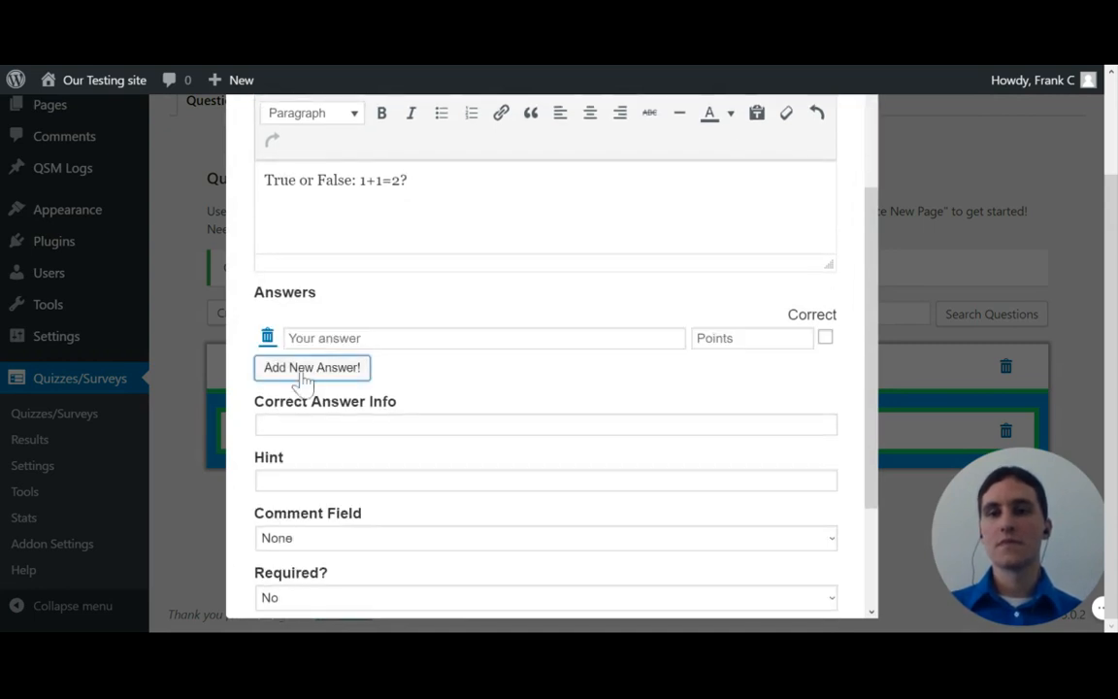
{"action": "left_click", "coordinate": [309, 369]}
{"action": "left_click", "coordinate": [325, 338]}
{"action": "type", "text": "True"}
{"action": "key", "text": "Tab"}
{"action": "key", "text": "Tab"}
{"action": "key", "text": "Tab"}
{"action": "key", "text": "Tab"}
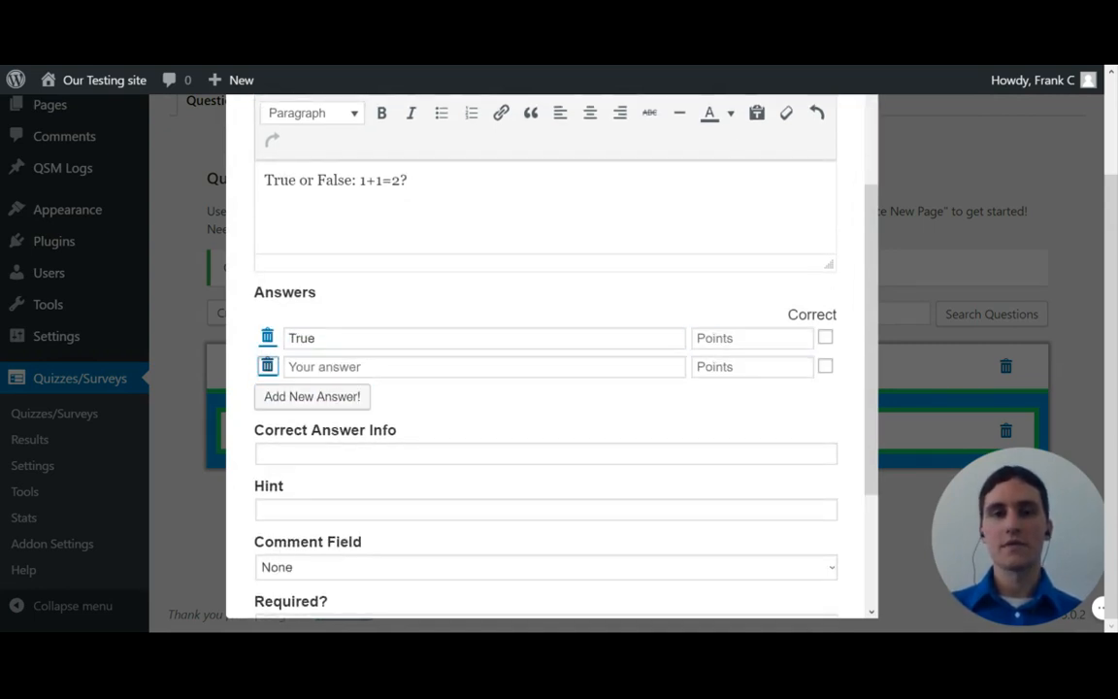
{"action": "type", "text": "False"}
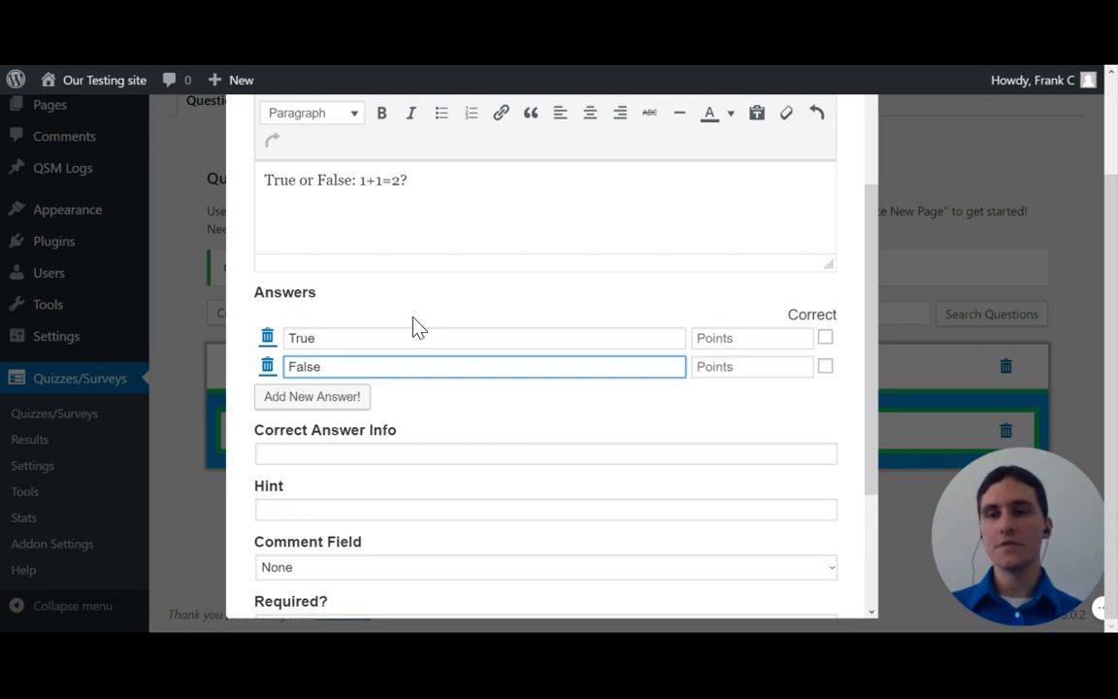
{"action": "left_click", "coordinate": [414, 325]}
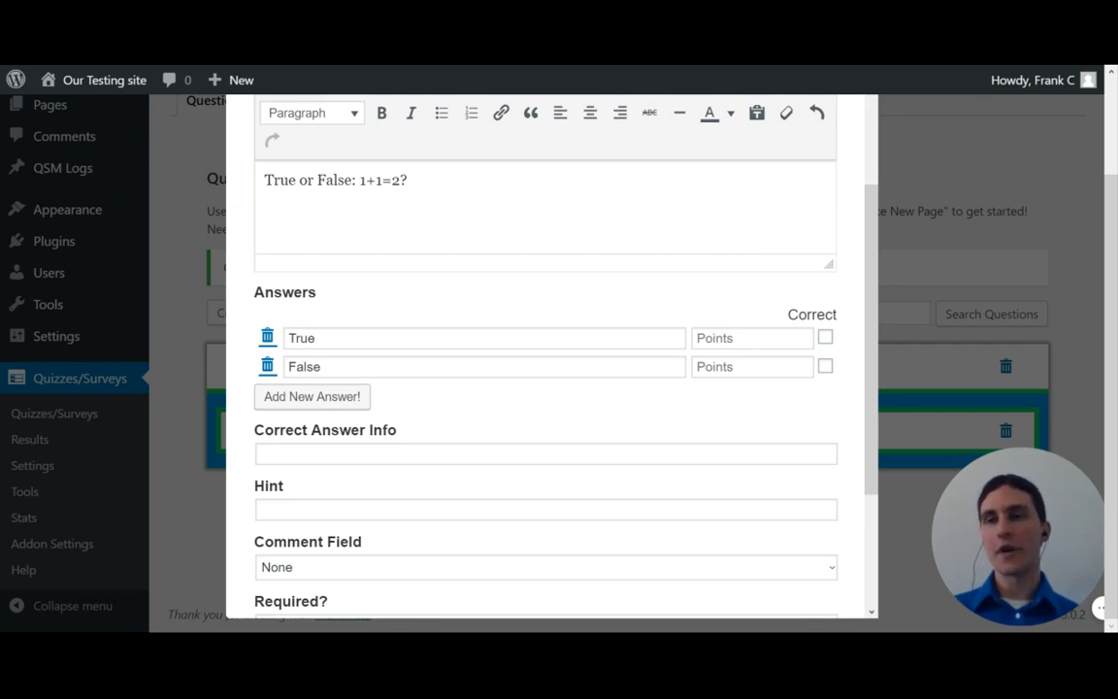
{"action": "left_click", "coordinate": [713, 338]}
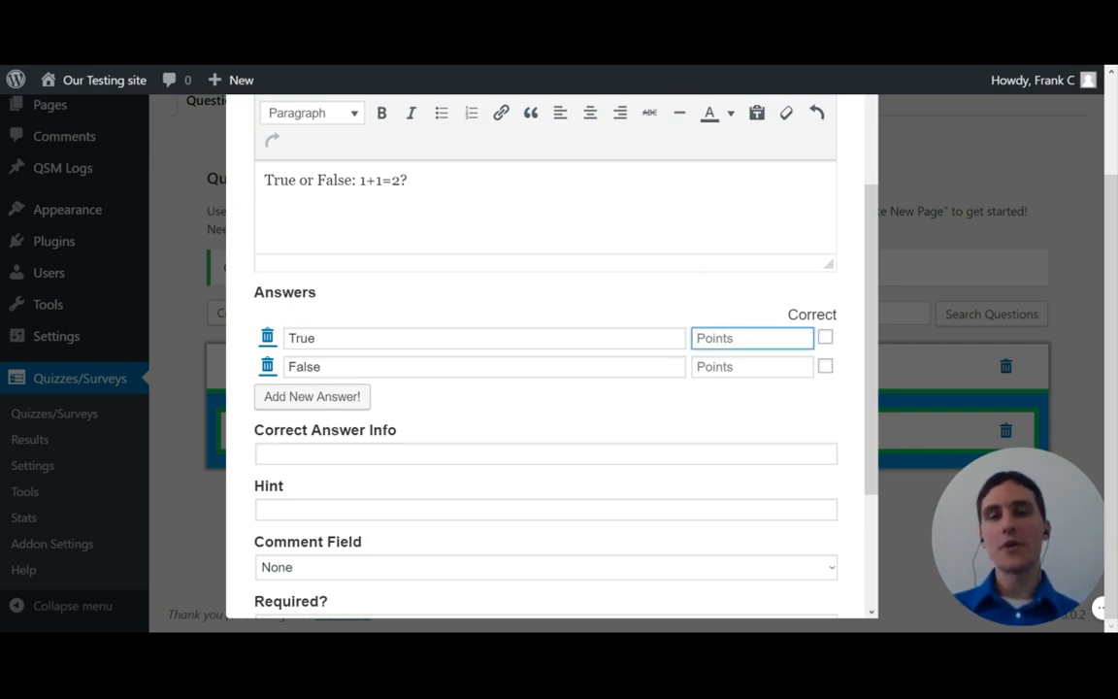
{"action": "left_click", "coordinate": [718, 366]}
{"action": "left_click", "coordinate": [714, 338]}
{"action": "left_click", "coordinate": [718, 366]}
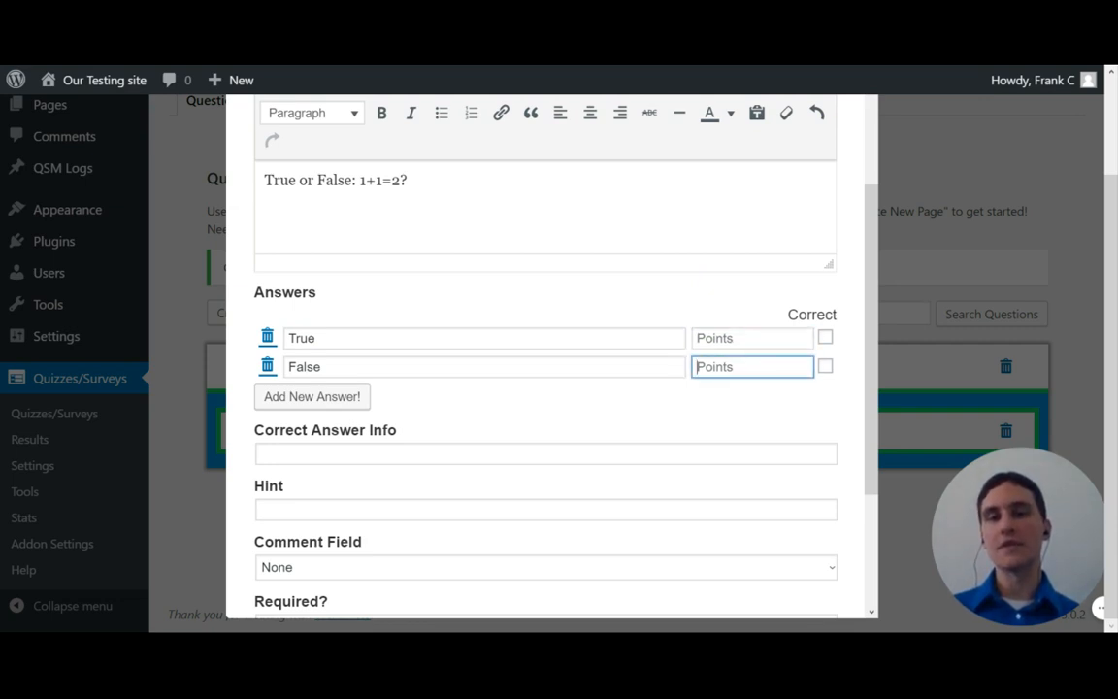
{"action": "left_click", "coordinate": [713, 337]}
{"action": "left_click", "coordinate": [737, 302]}
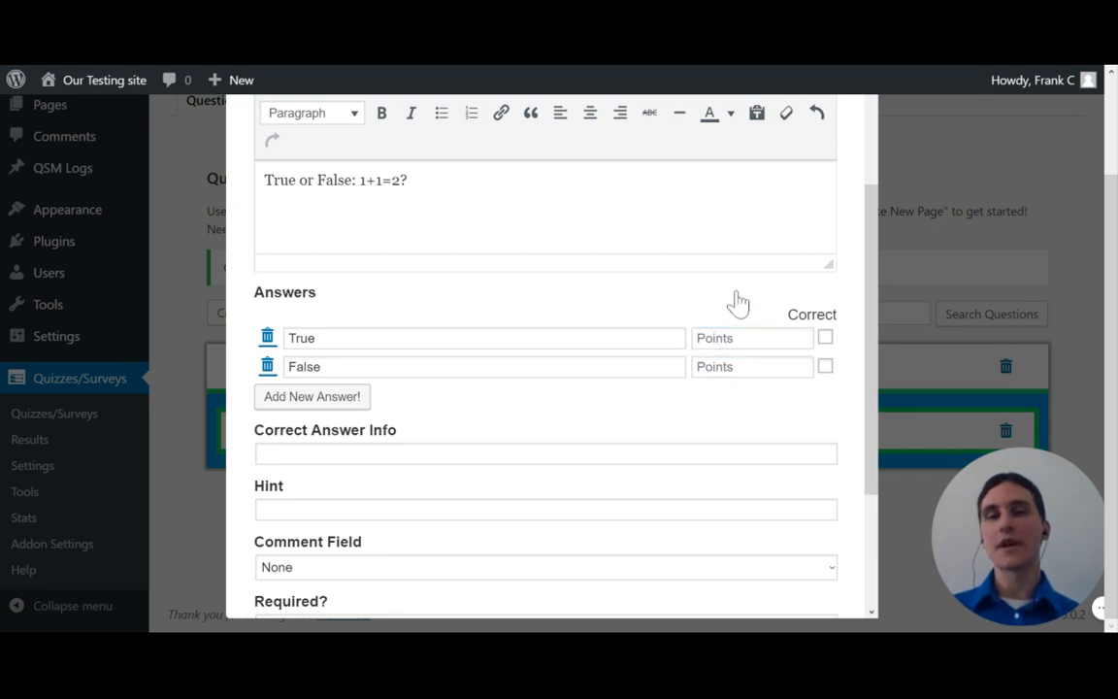
Step: Mark the True answer as correct and save the question along with the quiz's questions and pages
{"action": "left_click", "coordinate": [823, 344]}
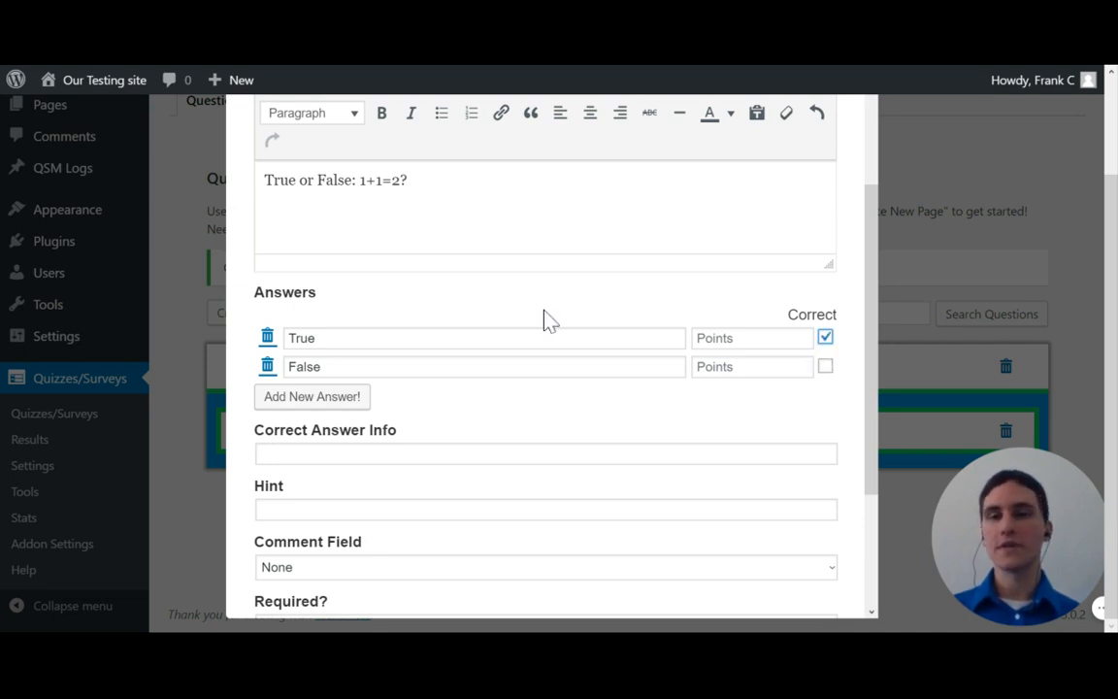
{"action": "scroll", "coordinate": [544, 320], "scroll_direction": "down", "scroll_amount": 2}
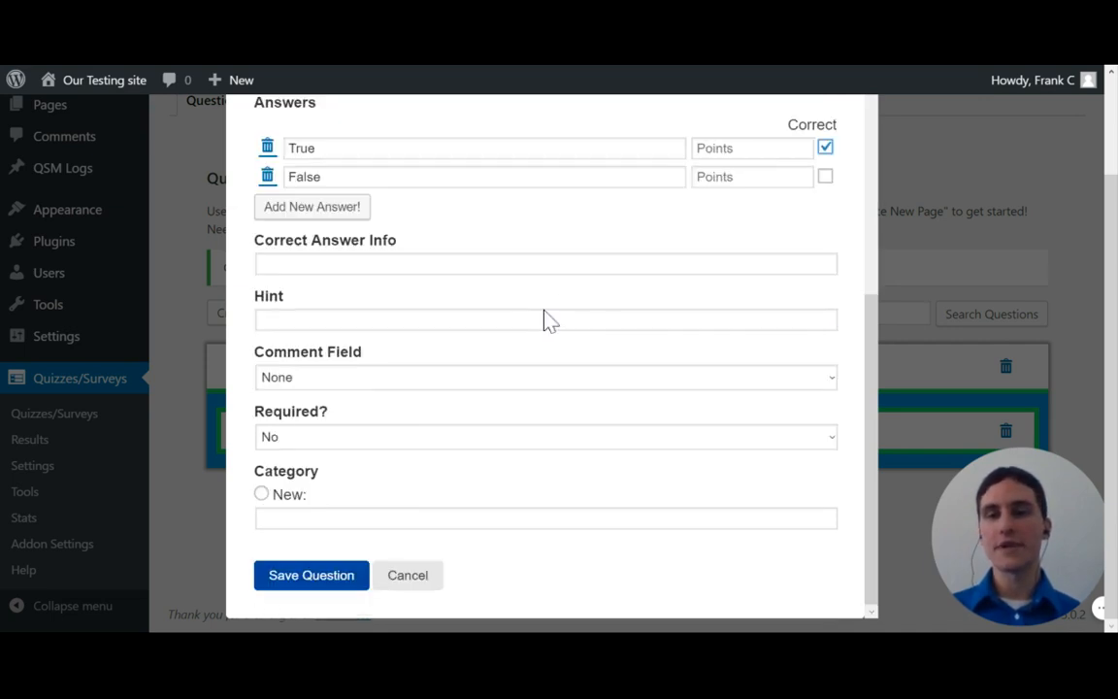
{"action": "left_click", "coordinate": [297, 581]}
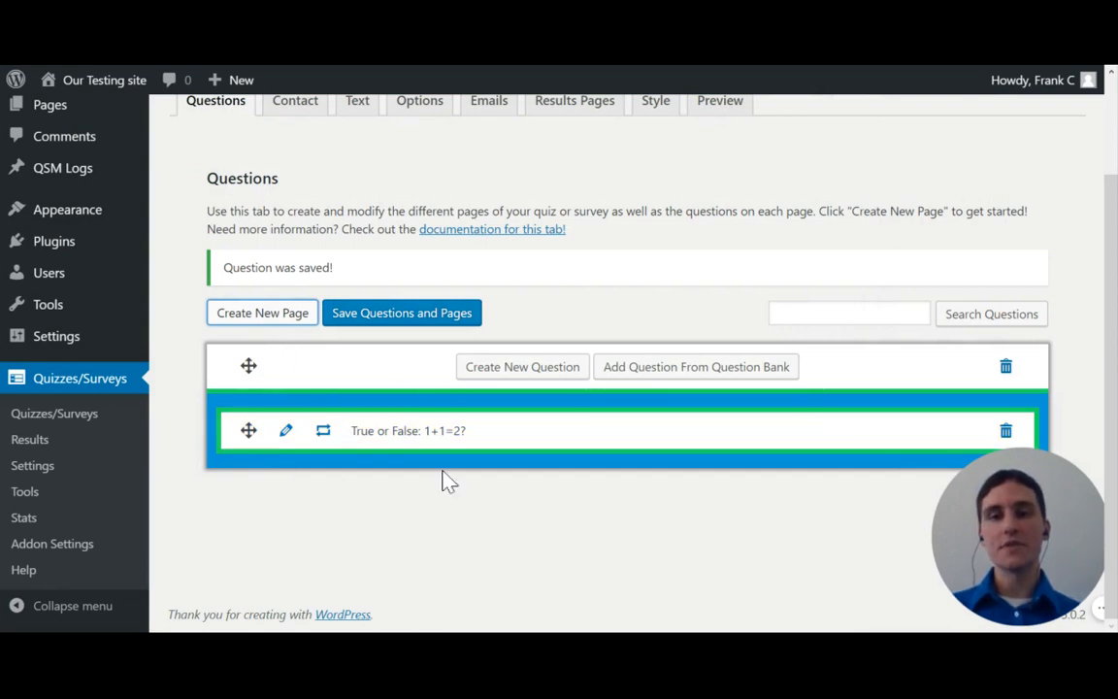
{"action": "left_click", "coordinate": [412, 319]}
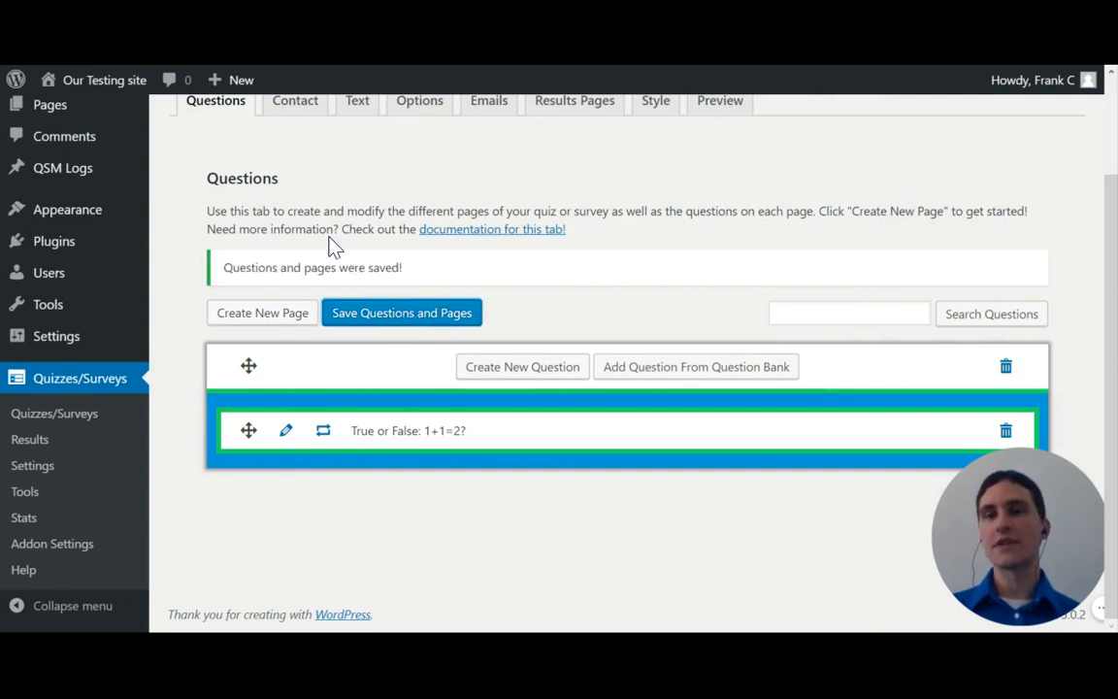
Step: Add two new contact fields to Test Quiz in its contact settings
{"action": "scroll", "coordinate": [320, 238], "scroll_direction": "up", "scroll_amount": 2}
{"action": "left_click", "coordinate": [294, 223]}
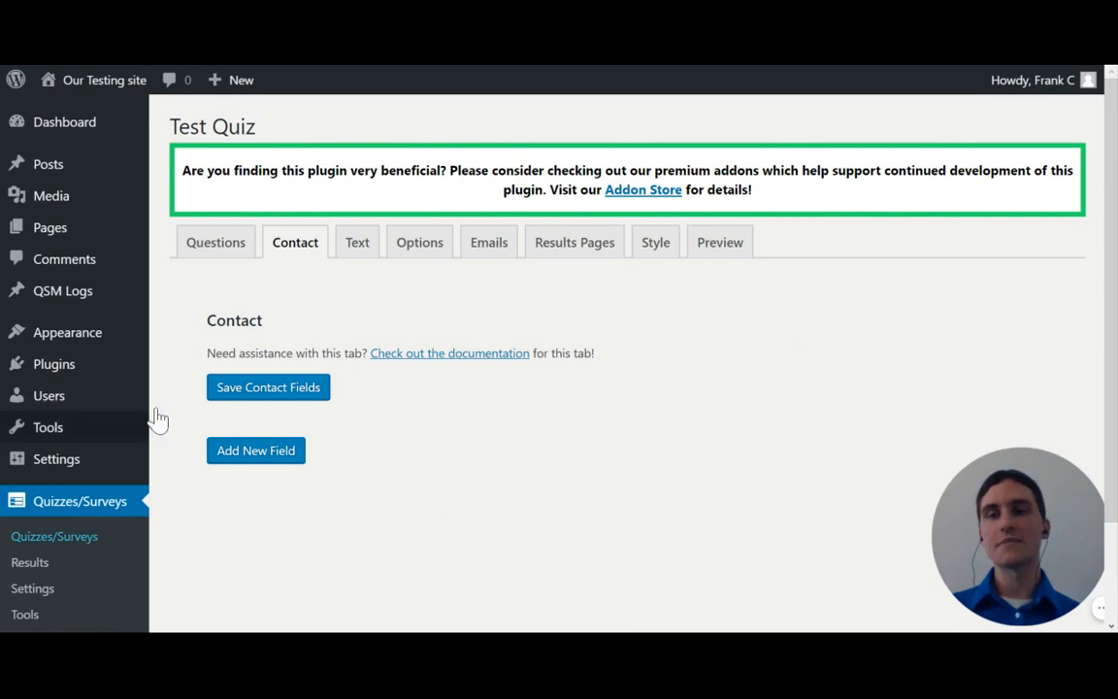
{"action": "left_click", "coordinate": [282, 454]}
{"action": "scroll", "coordinate": [278, 463], "scroll_direction": "down", "scroll_amount": 3}
{"action": "left_click", "coordinate": [254, 524]}
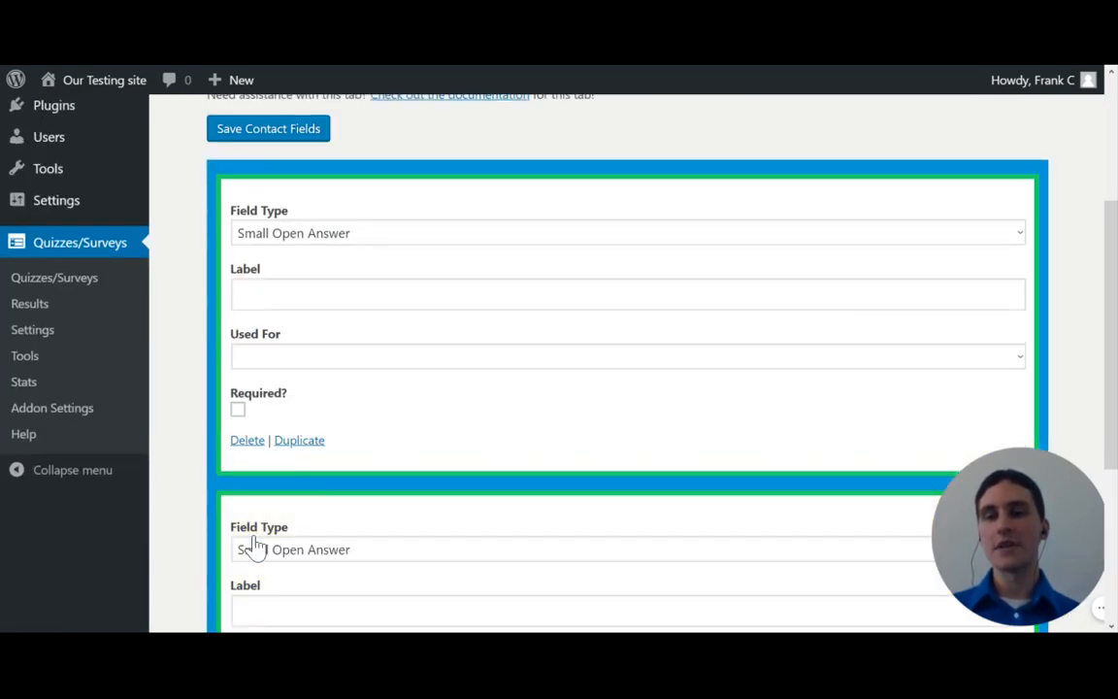
Step: Label the first contact field "Your Name", set it to be used for Name, and make it required
{"action": "left_click", "coordinate": [275, 294]}
{"action": "type", "text": "Your Name"}
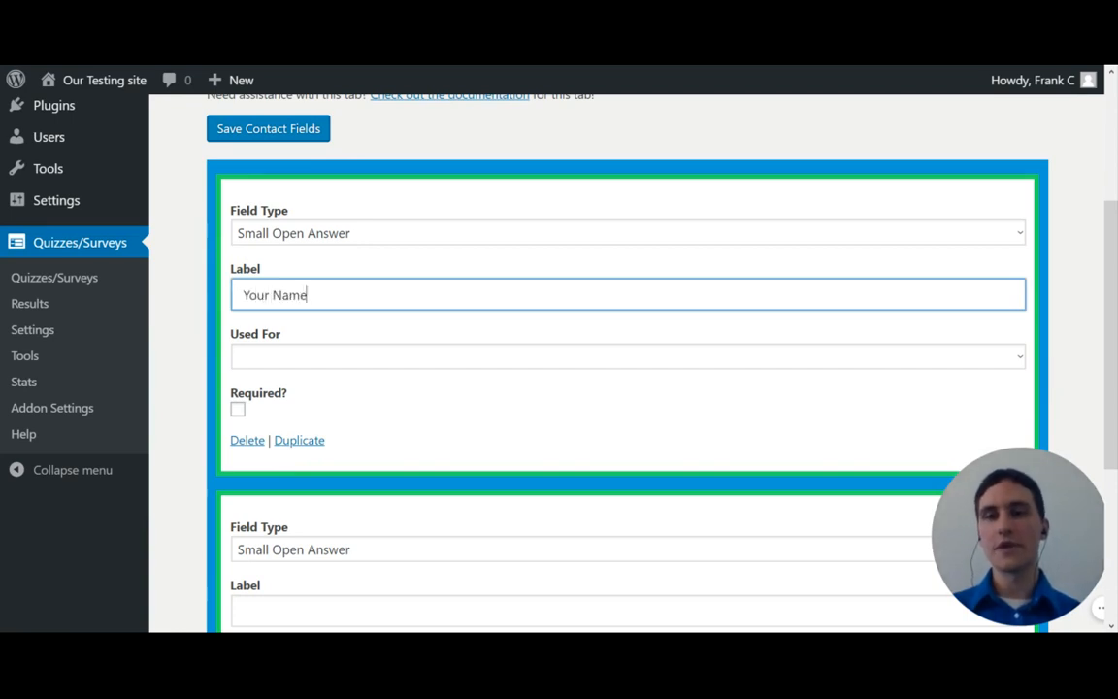
{"action": "key", "text": "Tab"}
{"action": "key", "text": "Down"}
{"action": "key", "text": "Tab"}
{"action": "key", "text": "space"}
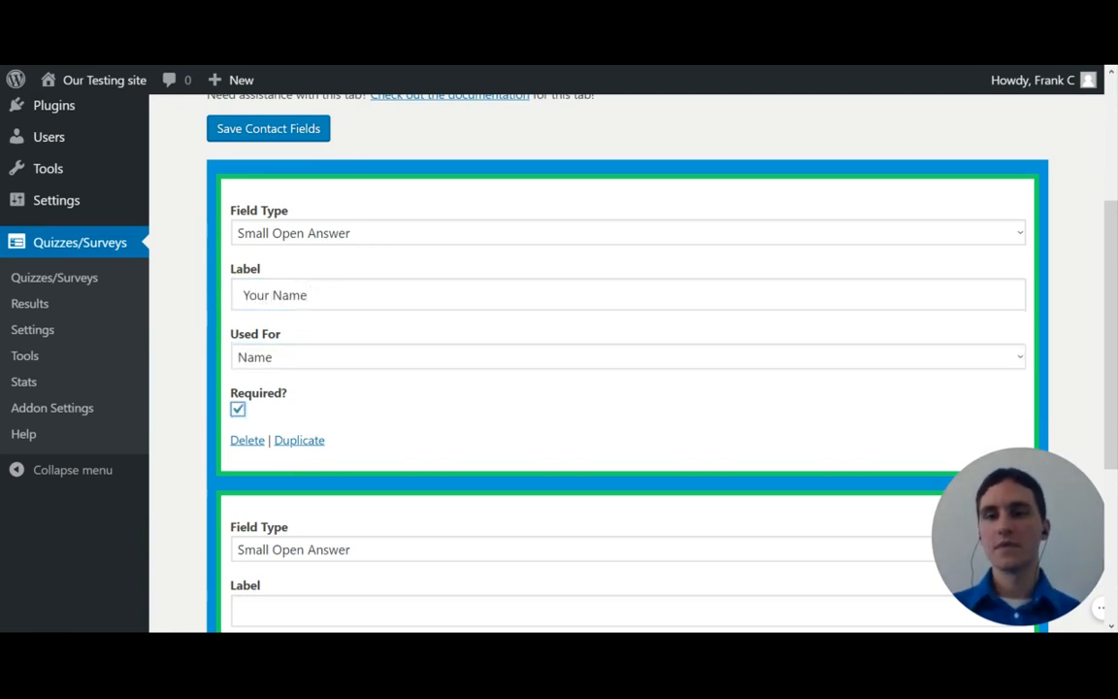
Step: Make the second contact field a required Email type labelled "Your Email" and used for Email, and save the contact fields
{"action": "scroll", "coordinate": [338, 271], "scroll_direction": "down", "scroll_amount": 3}
{"action": "key", "text": "Tab"}
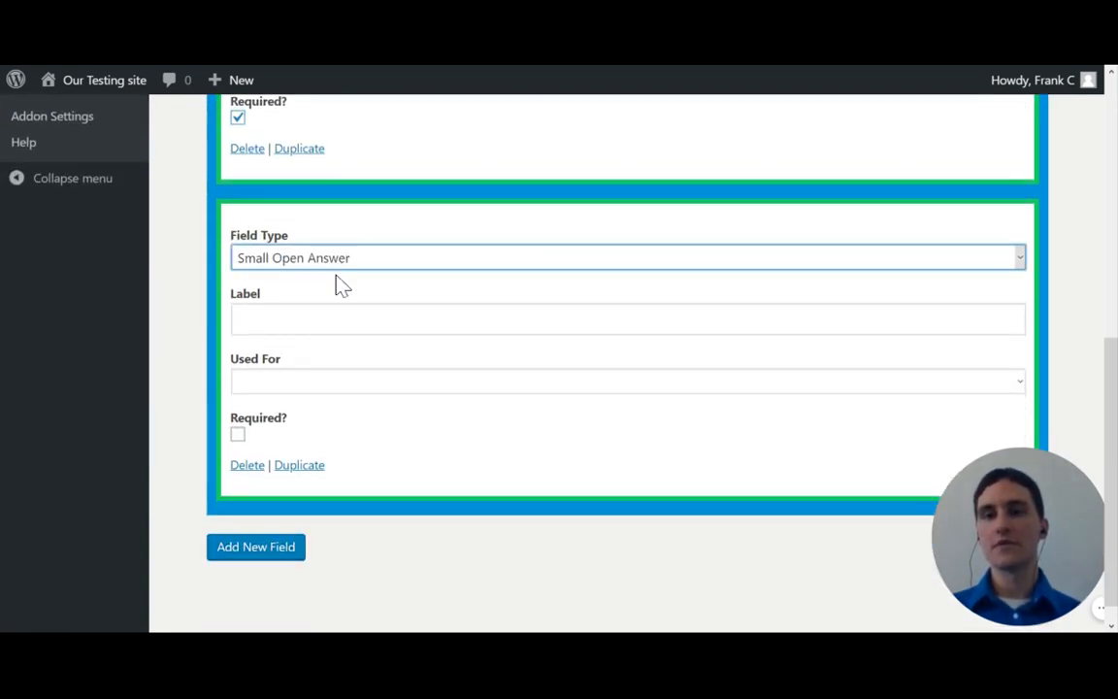
{"action": "key", "text": "Down"}
{"action": "key", "text": "Tab"}
{"action": "type", "text": "Your Emai"}
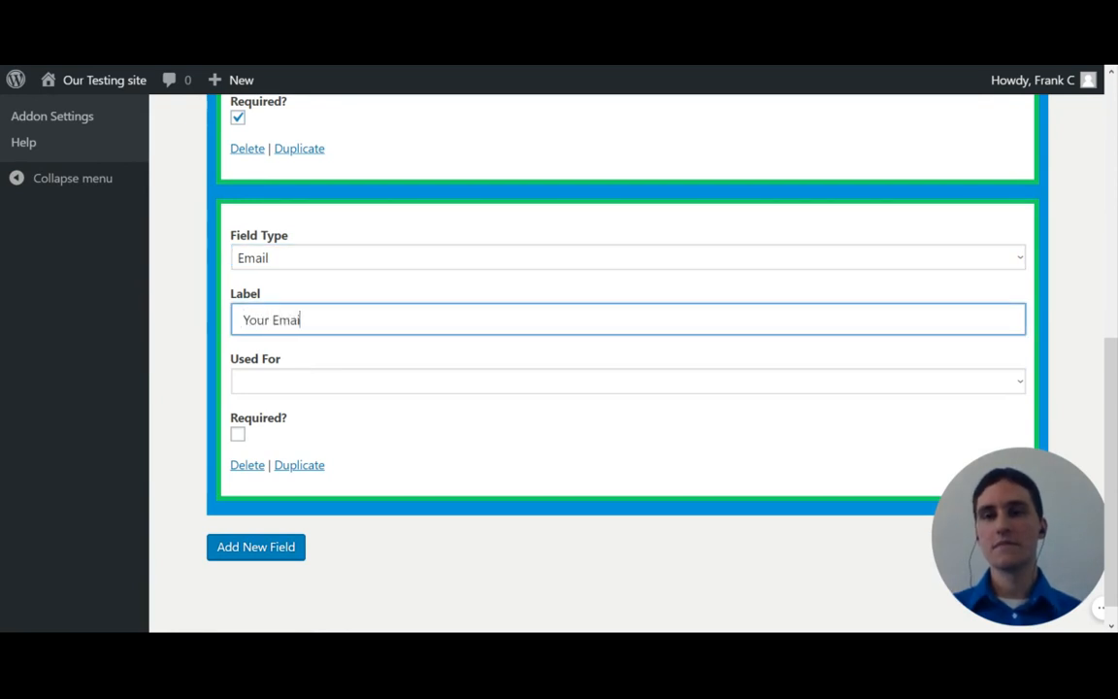
{"action": "type", "text": "l"}
{"action": "key", "text": "Tab"}
{"action": "key", "text": "Down"}
{"action": "left_click", "coordinate": [239, 435]}
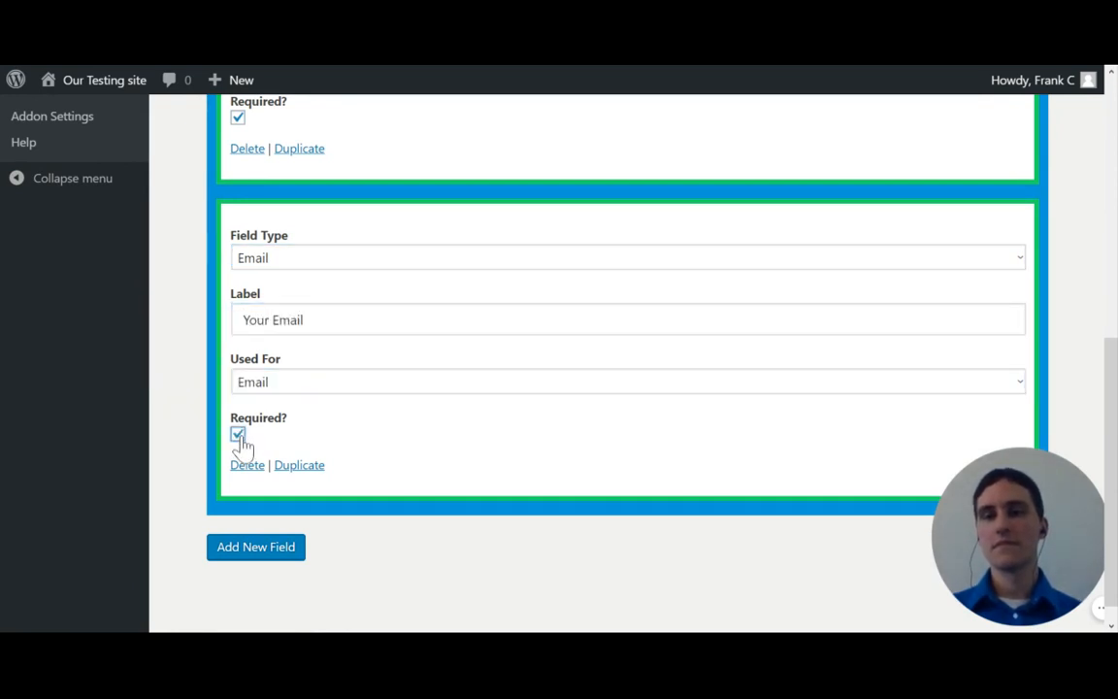
{"action": "scroll", "coordinate": [243, 407], "scroll_direction": "up", "scroll_amount": 10}
{"action": "left_click", "coordinate": [259, 388]}
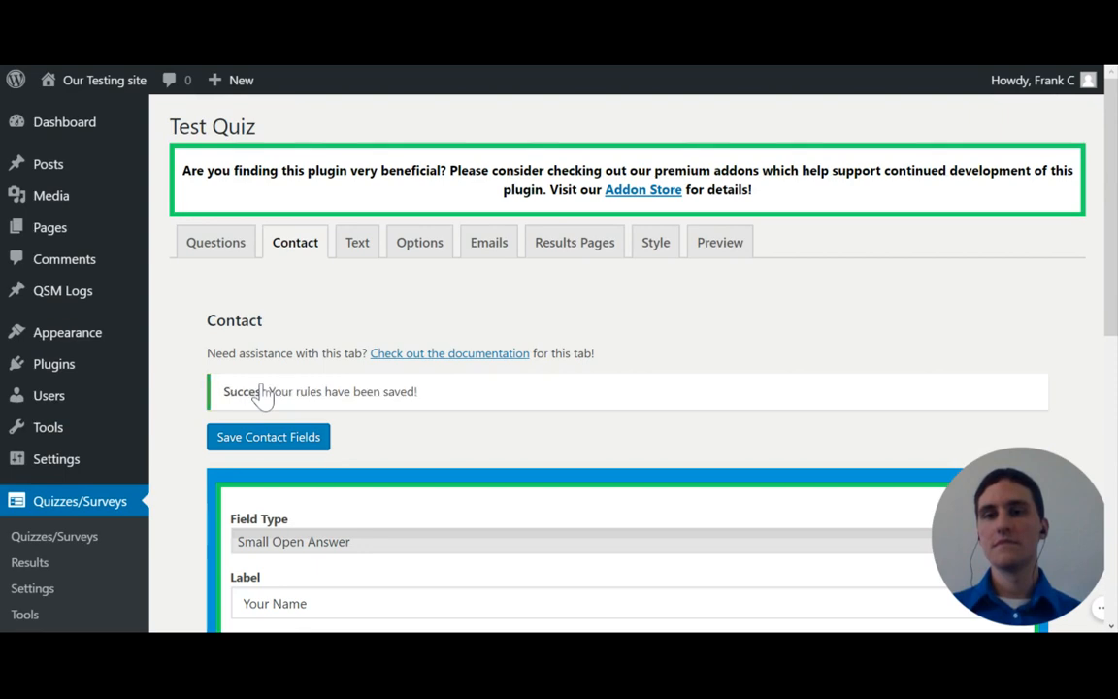
Step: Begin Test Quiz's default admin email with the line "New results!" and a blank line above the %QUESTIONS_ANSWERS% variable
{"action": "left_click", "coordinate": [483, 250]}
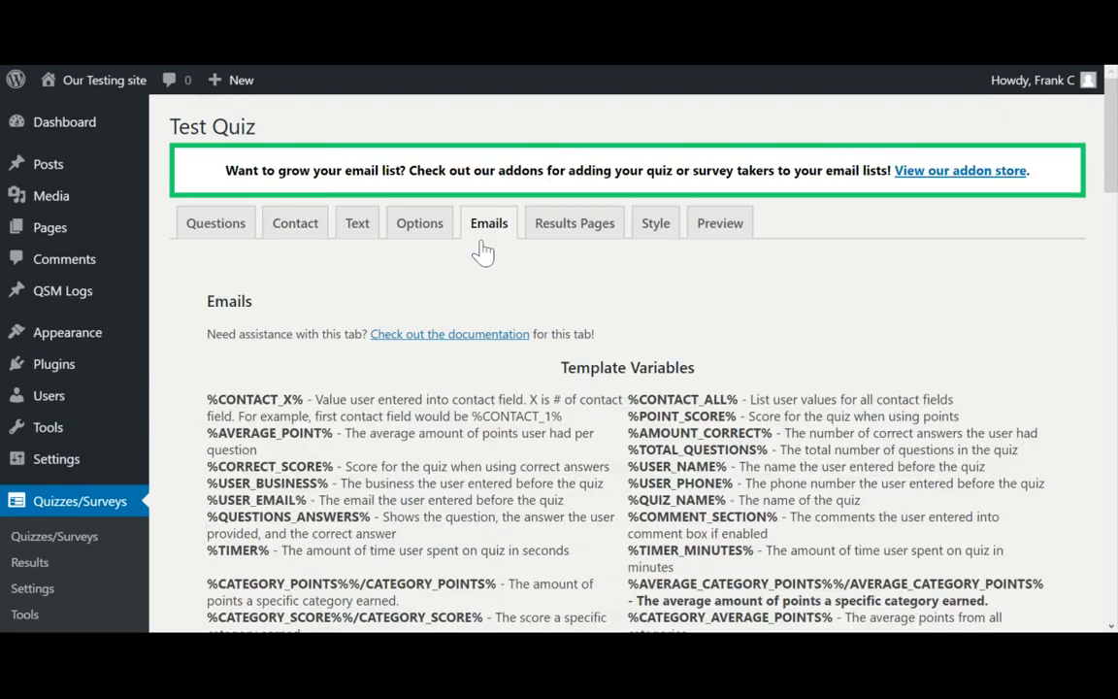
{"action": "scroll", "coordinate": [663, 365], "scroll_direction": "down", "scroll_amount": 12}
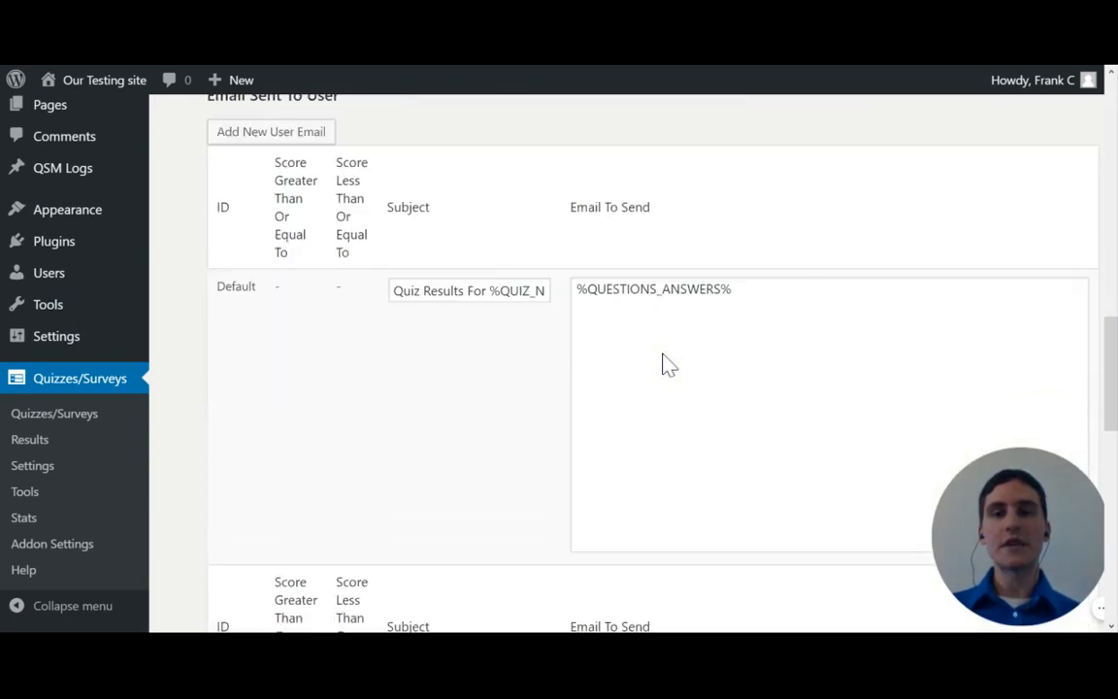
{"action": "scroll", "coordinate": [663, 365], "scroll_direction": "down", "scroll_amount": 1}
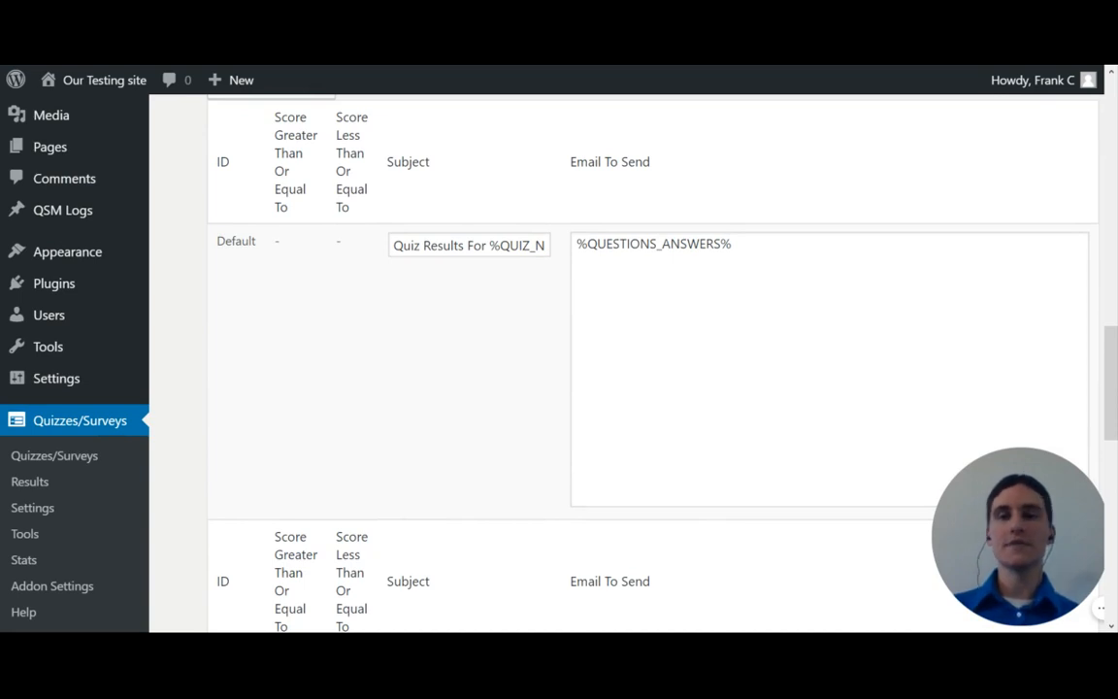
{"action": "scroll", "coordinate": [663, 365], "scroll_direction": "down", "scroll_amount": 6}
{"action": "left_click", "coordinate": [715, 419]}
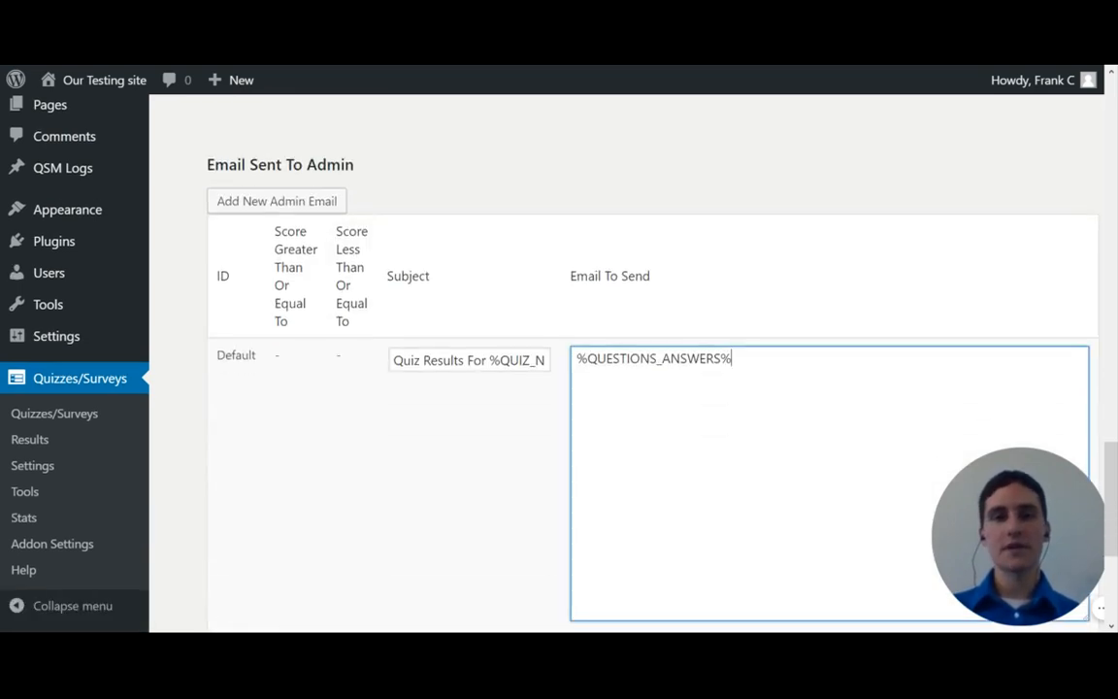
{"action": "key", "text": "Return"}
{"action": "key", "text": "Return"}
{"action": "key", "text": "Up"}
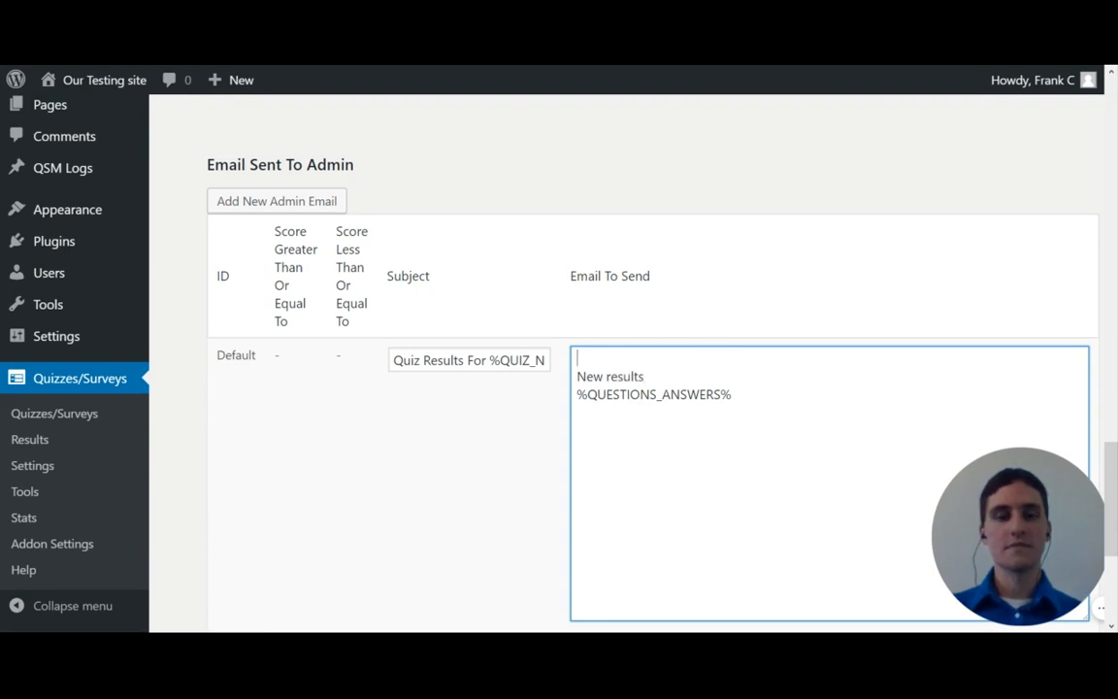
{"action": "key", "text": "Delete"}
{"action": "type", "text": "!"}
{"action": "key", "text": "Return"}
{"action": "key", "text": "Return"}
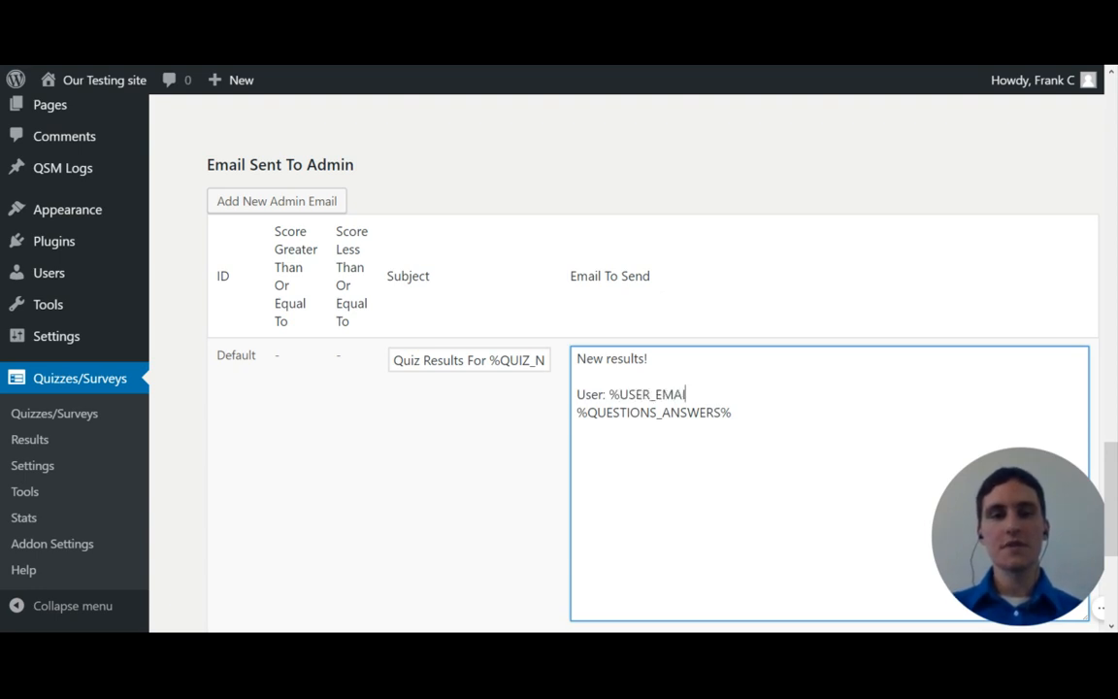
Step: Add the line "User: %USER_NAME% and %USER_EMAIL%" to the admin email, separated from %QUESTIONS_ANSWERS% by a blank line
{"action": "type", "text": "User: %USER_NAME% and %"}
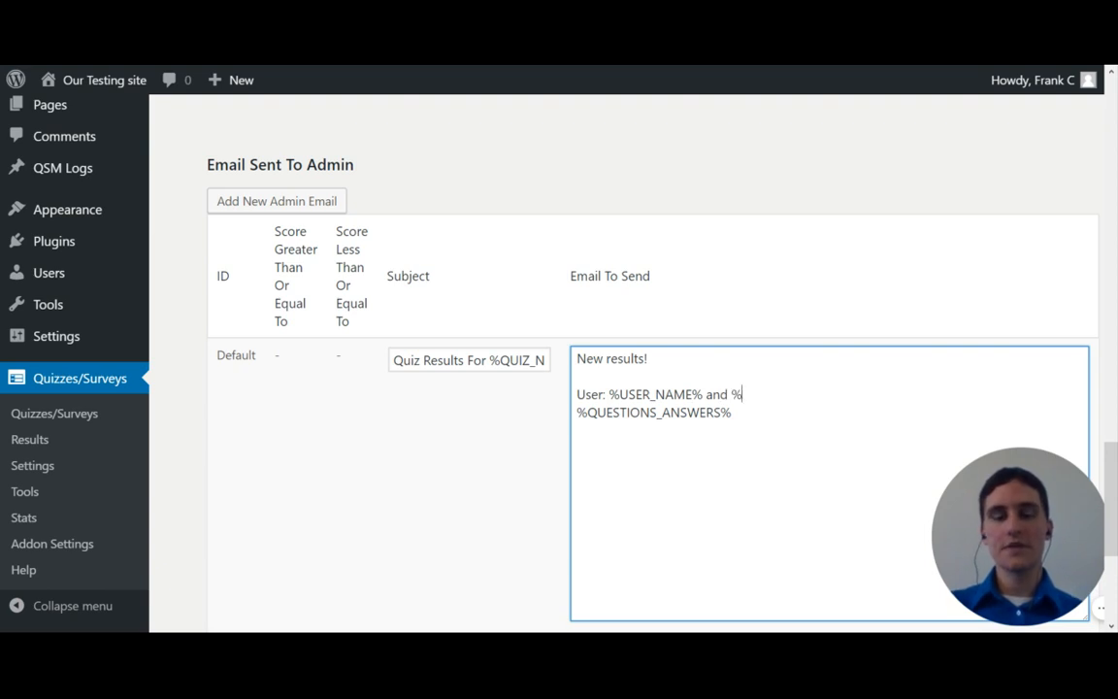
{"action": "type", "text": "USER_EMAI"}
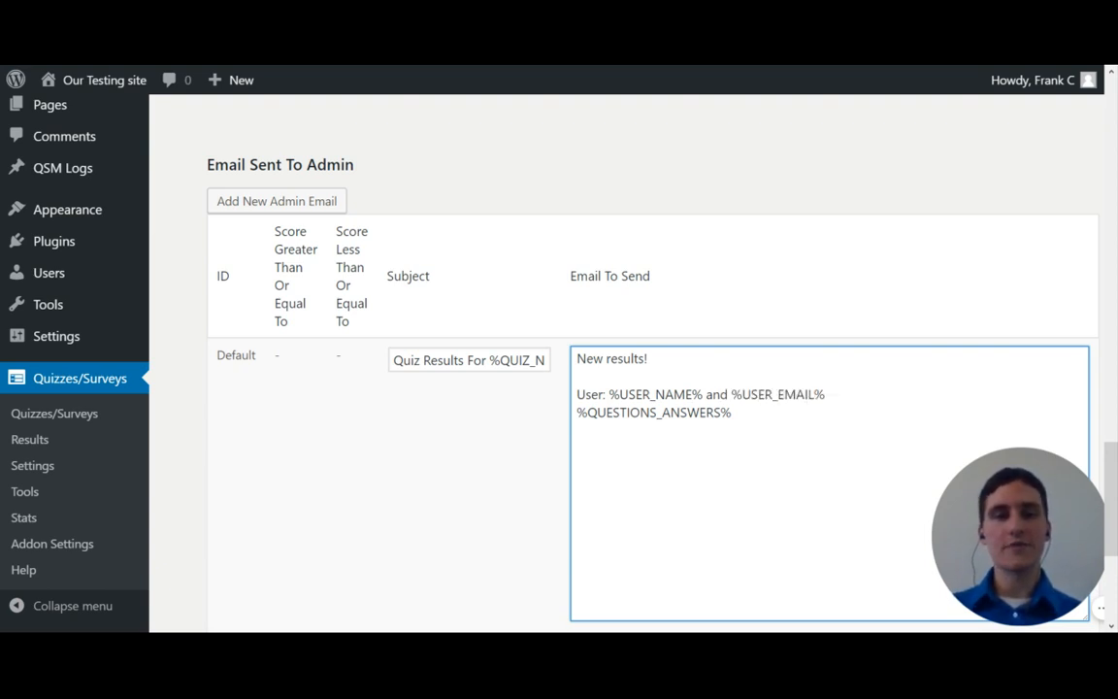
{"action": "type", "text": "L%"}
{"action": "key", "text": "Return"}
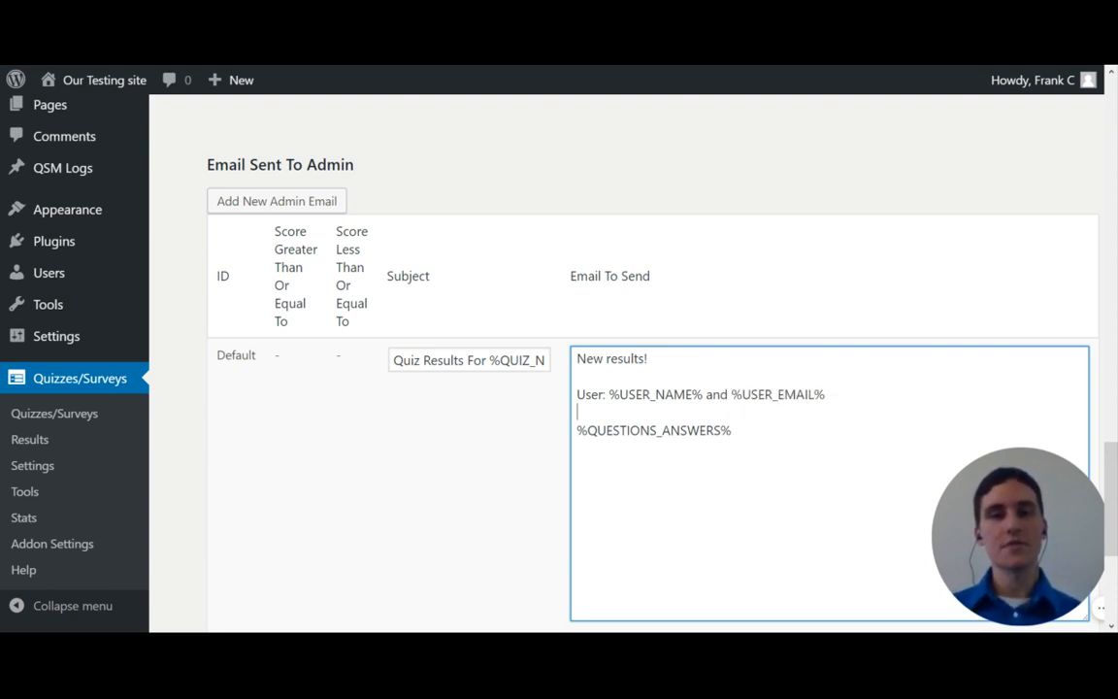
{"action": "double_click", "coordinate": [657, 395]}
{"action": "double_click", "coordinate": [778, 395]}
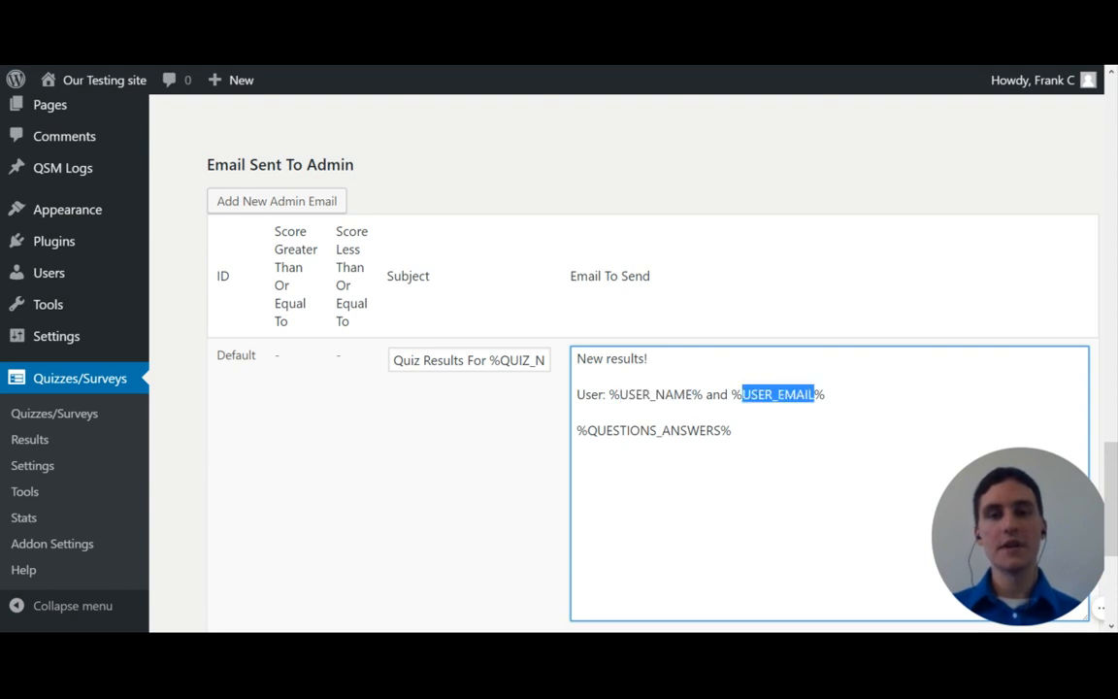
{"action": "double_click", "coordinate": [654, 431]}
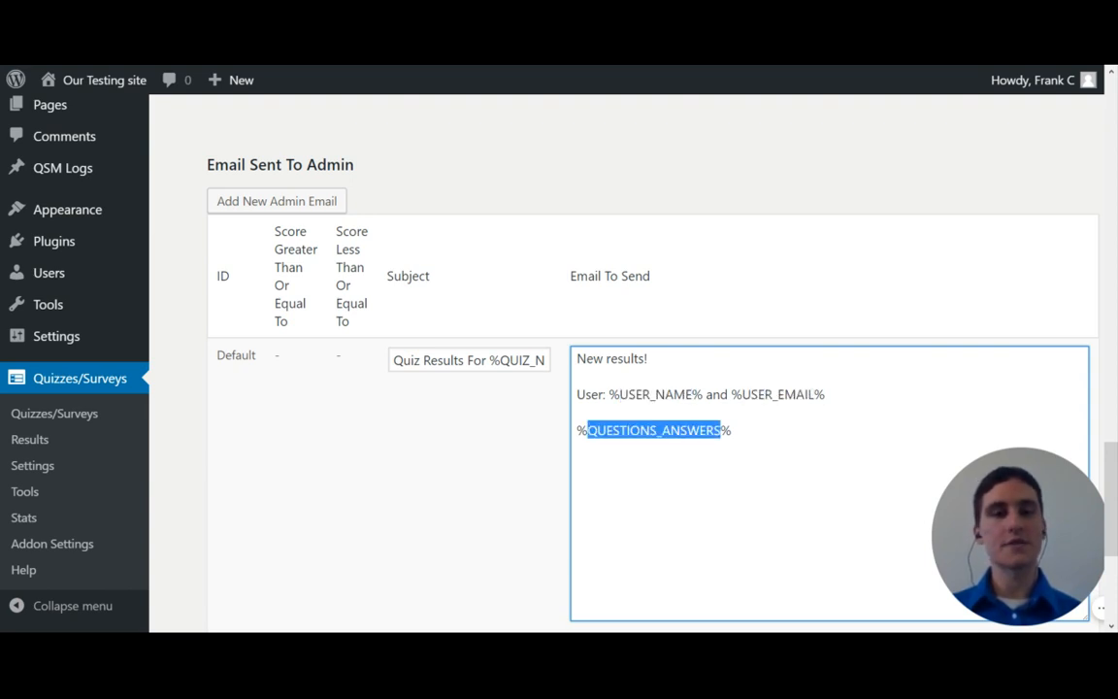
Step: Replace the body of the default email sent to the user with "Thank you for taking the quiz!"
{"action": "scroll", "coordinate": [640, 388], "scroll_direction": "up", "scroll_amount": 10}
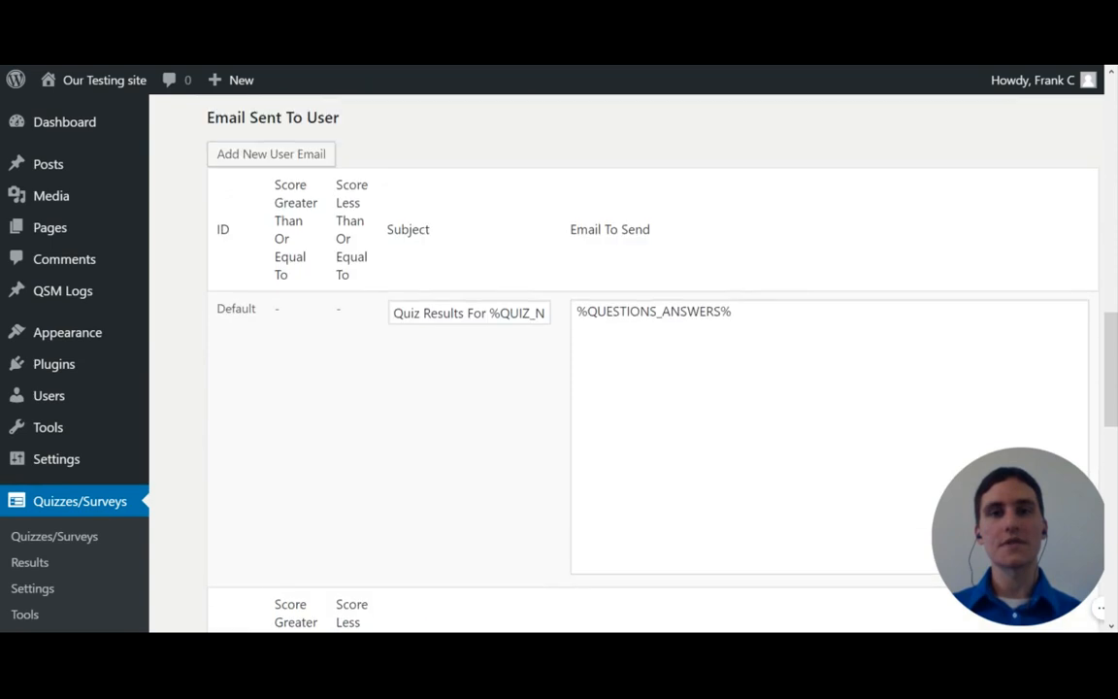
{"action": "left_click", "coordinate": [734, 313]}
{"action": "key", "text": "ctrl+a"}
{"action": "type", "text": "Thank"}
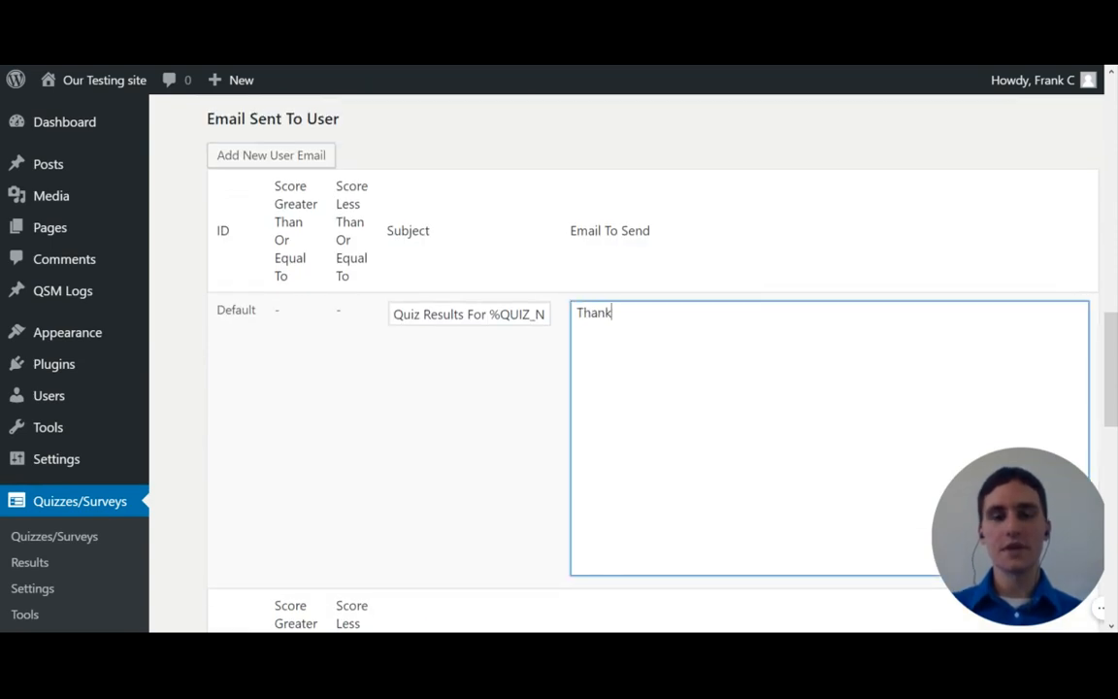
{"action": "type", "text": " you for taking the quiz!"}
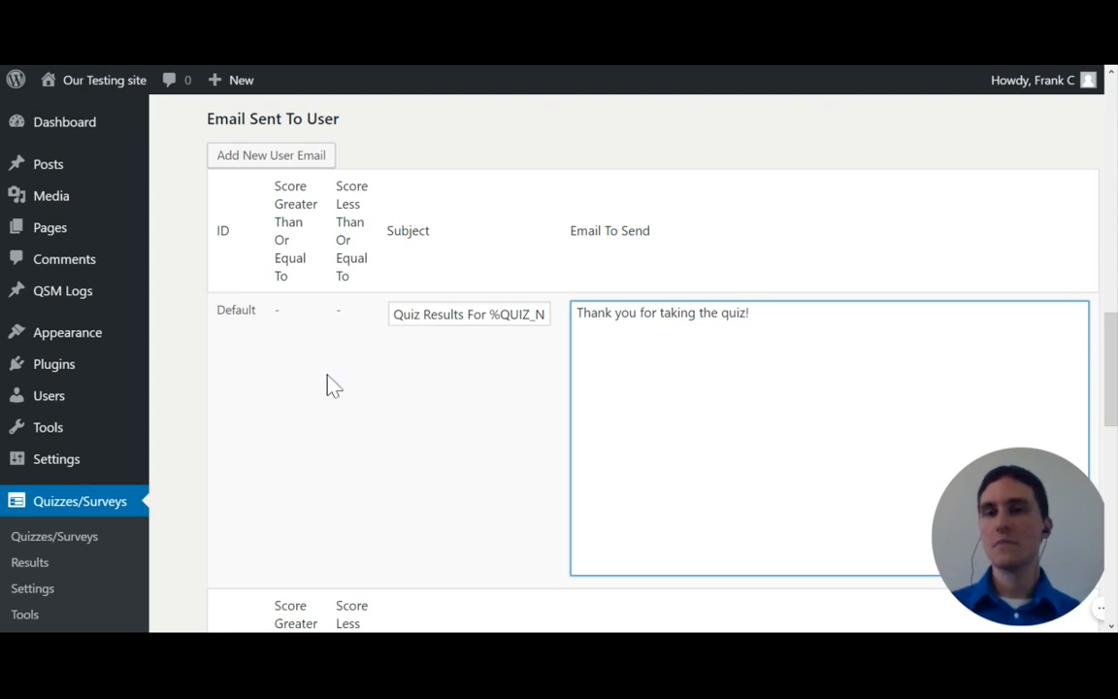
Step: Review the user and admin email templates and save the email templates and settings
{"action": "scroll", "coordinate": [327, 382], "scroll_direction": "down", "scroll_amount": 5}
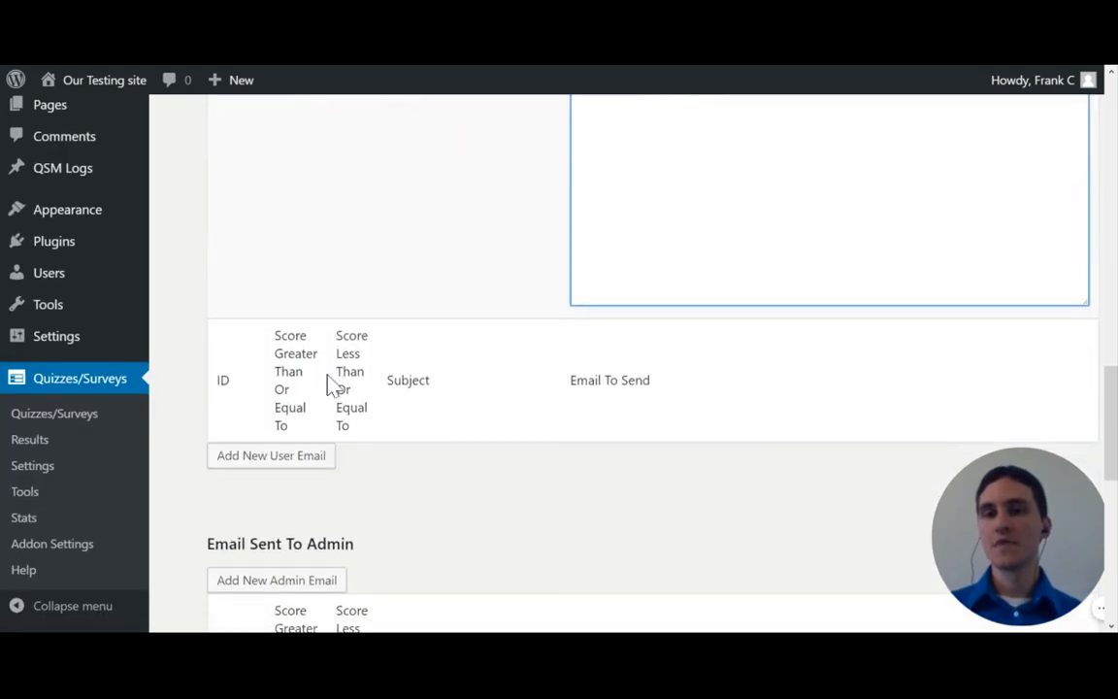
{"action": "scroll", "coordinate": [379, 423], "scroll_direction": "down", "scroll_amount": 1}
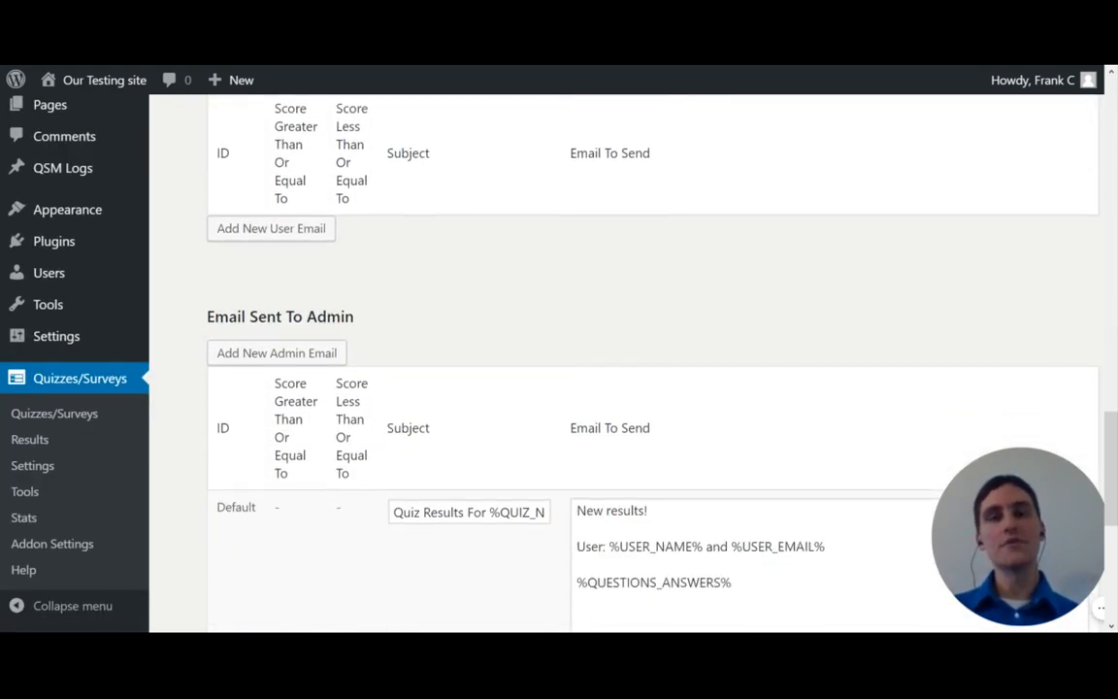
{"action": "scroll", "coordinate": [414, 364], "scroll_direction": "up", "scroll_amount": 5}
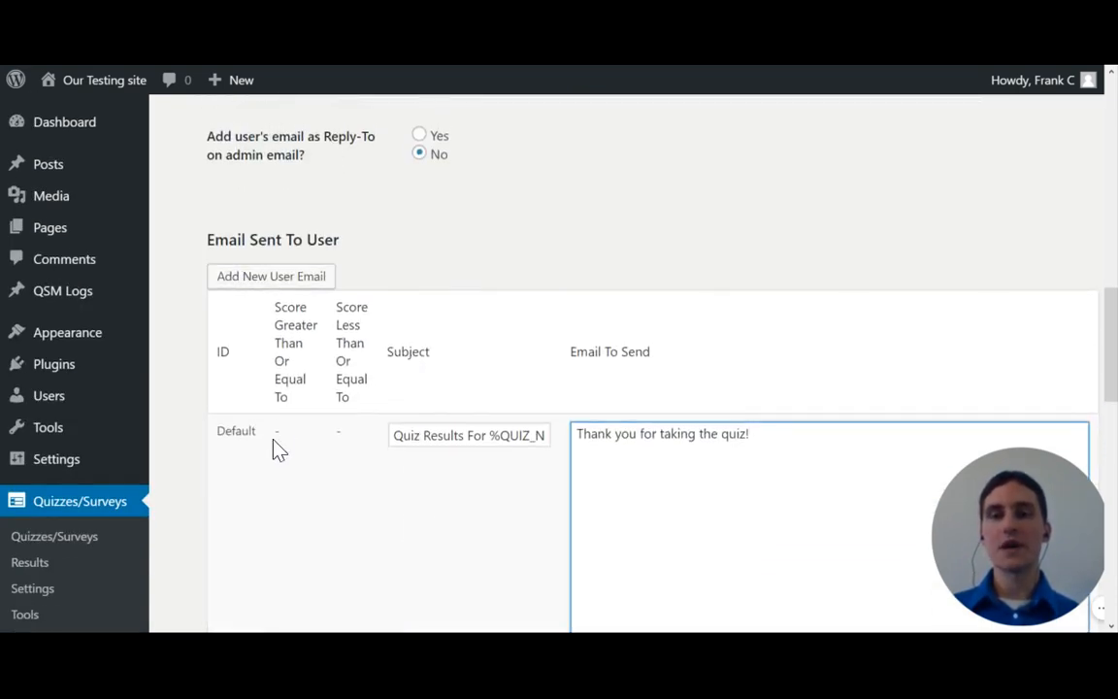
{"action": "left_click_drag", "start_coordinate": [273, 439], "coordinate": [330, 442]}
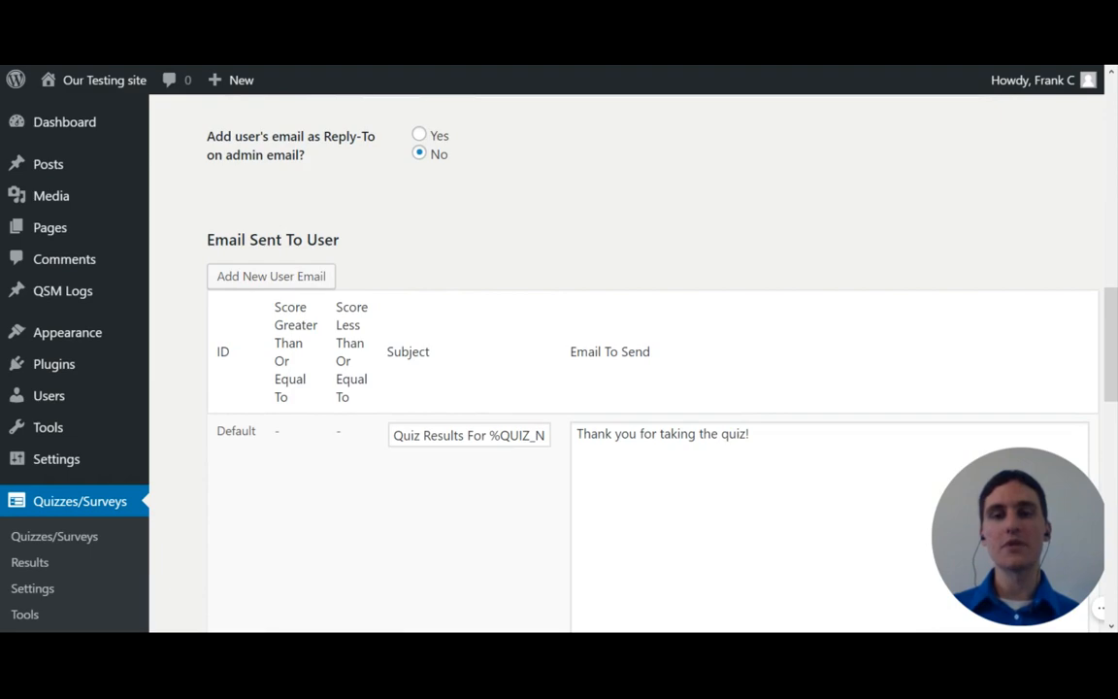
{"action": "scroll", "coordinate": [669, 294], "scroll_direction": "up", "scroll_amount": 10}
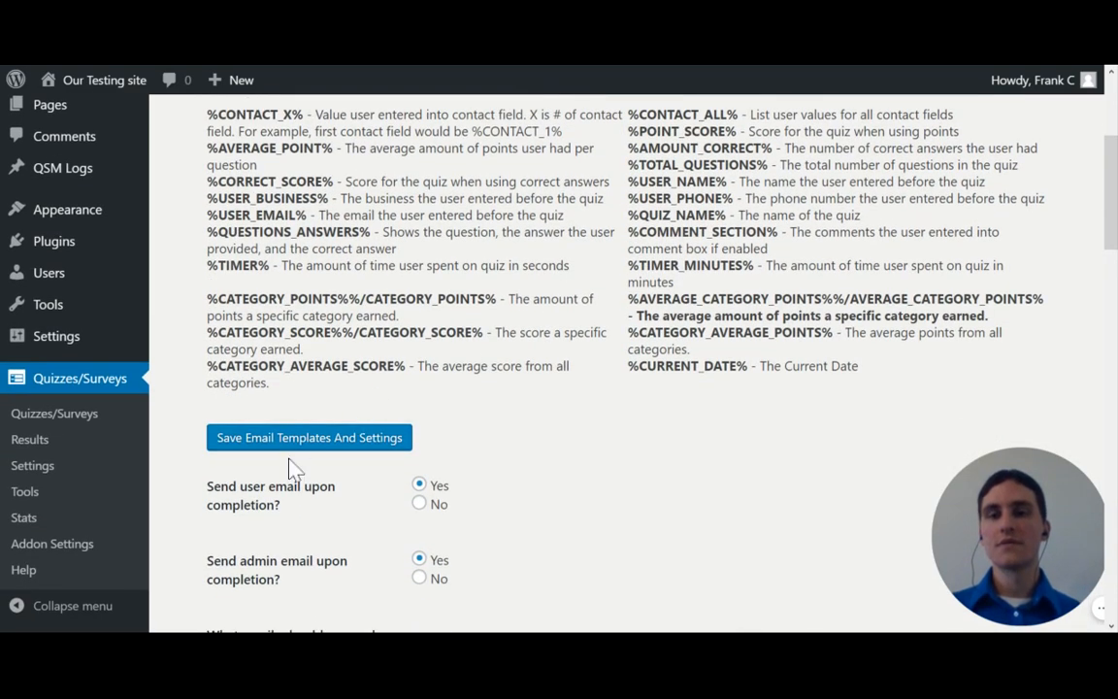
{"action": "left_click", "coordinate": [277, 437]}
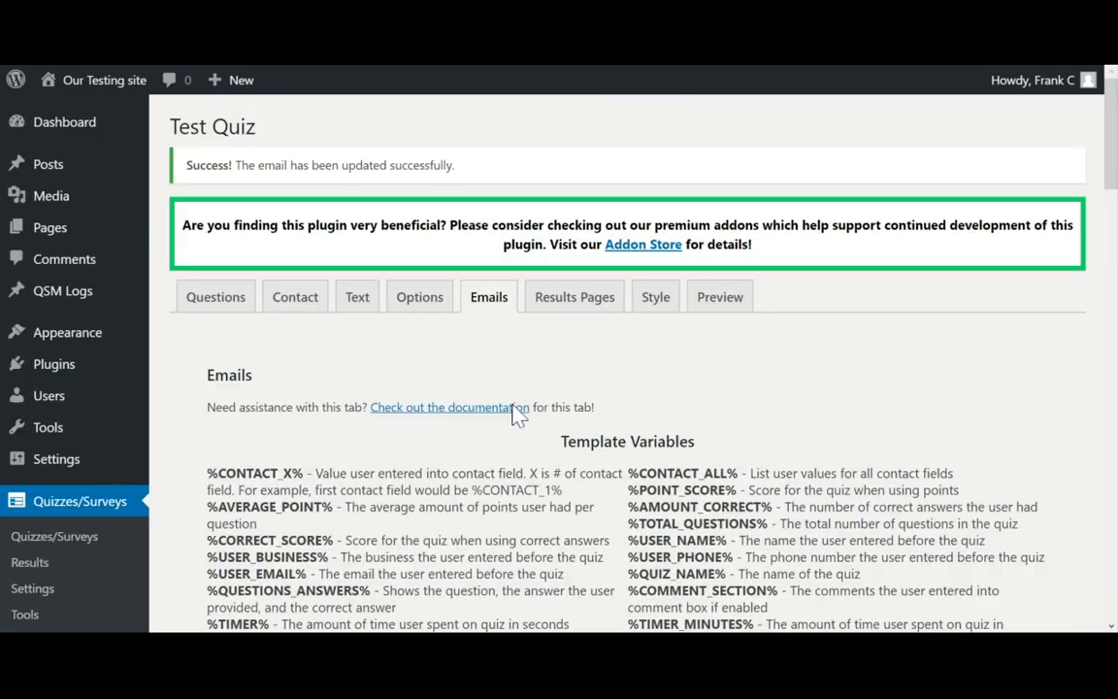
Step: Cut the default results page down to "Thanks for submitting your response!" by deleting everything after it, and save the results pages
{"action": "left_click", "coordinate": [578, 301]}
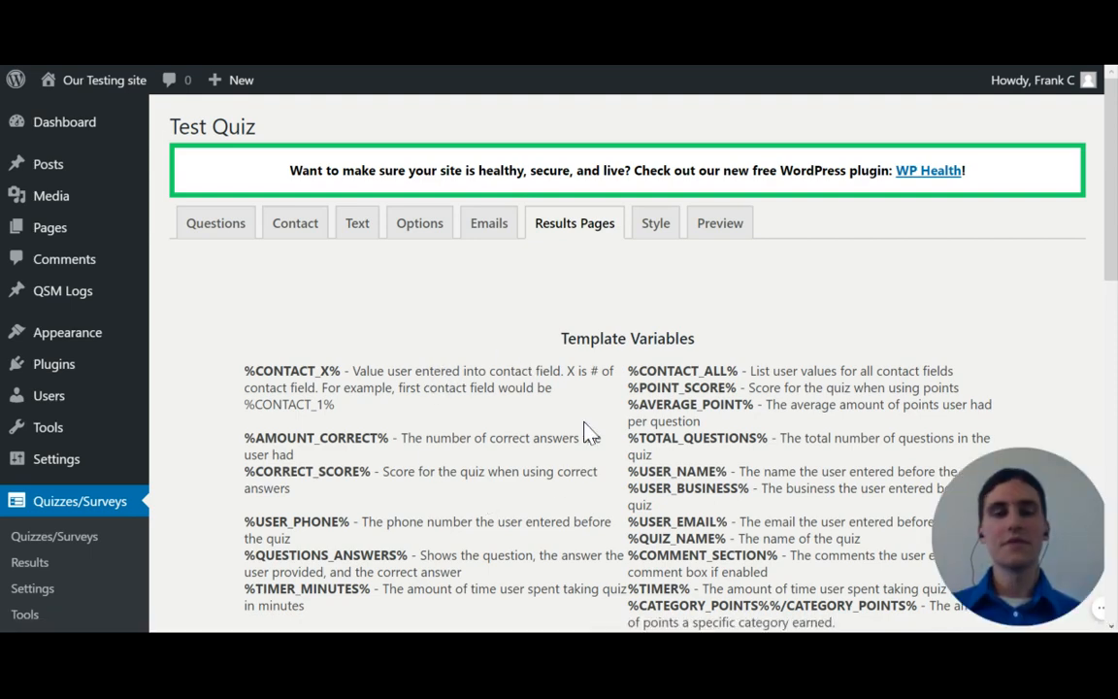
{"action": "scroll", "coordinate": [590, 434], "scroll_direction": "down", "scroll_amount": 5}
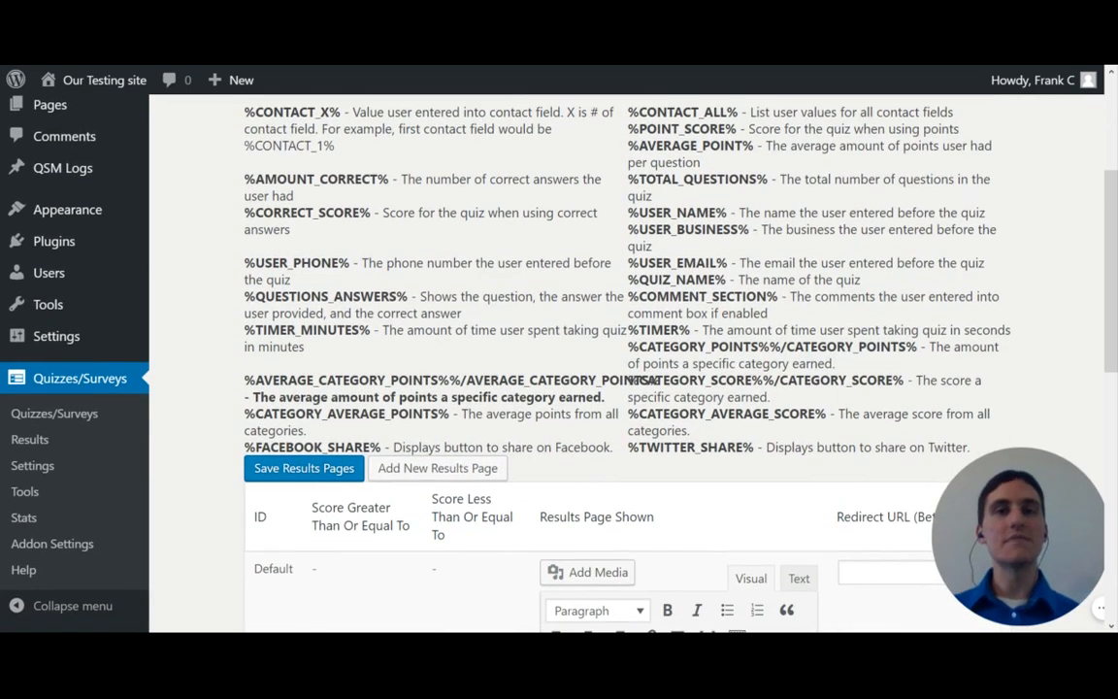
{"action": "scroll", "coordinate": [590, 433], "scroll_direction": "down", "scroll_amount": 2}
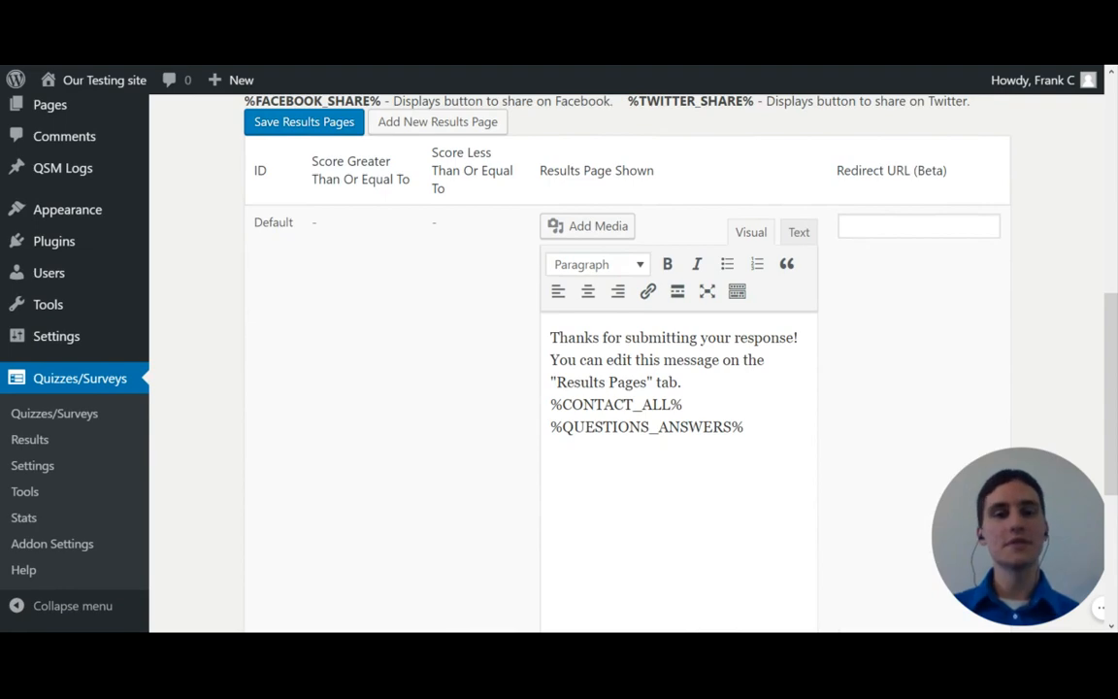
{"action": "scroll", "coordinate": [533, 303], "scroll_direction": "up", "scroll_amount": 5}
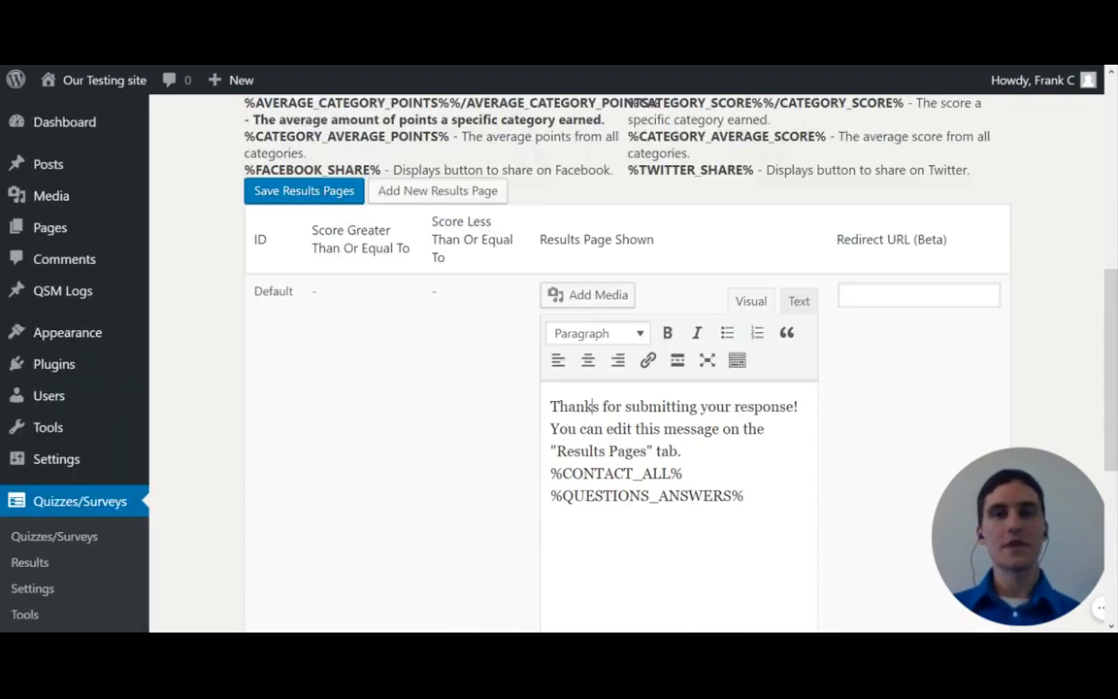
{"action": "scroll", "coordinate": [595, 320], "scroll_direction": "down", "scroll_amount": 5}
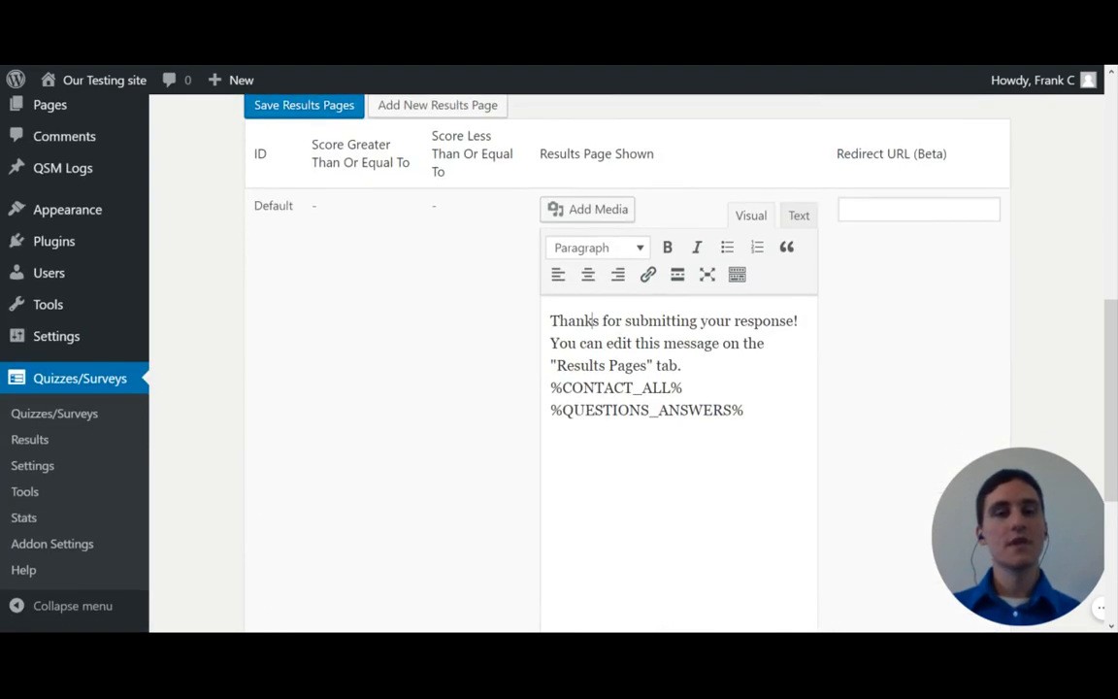
{"action": "left_click_drag", "start_coordinate": [797, 320], "coordinate": [746, 412]}
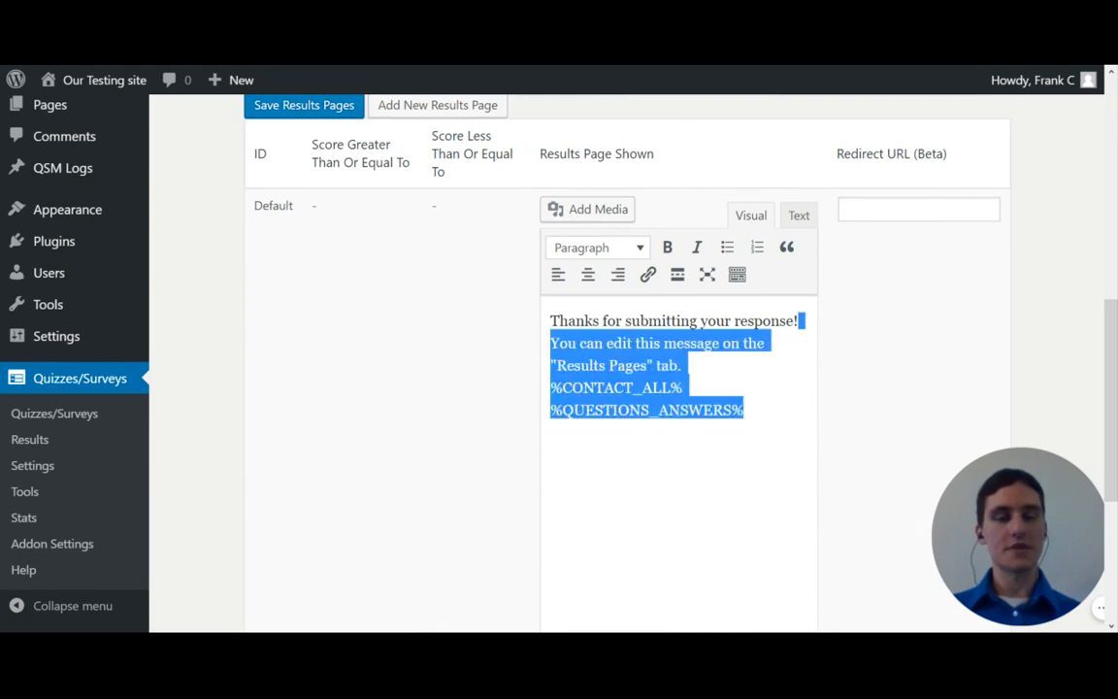
{"action": "key", "text": "BackSpace"}
{"action": "scroll", "coordinate": [372, 406], "scroll_direction": "up", "scroll_amount": 1}
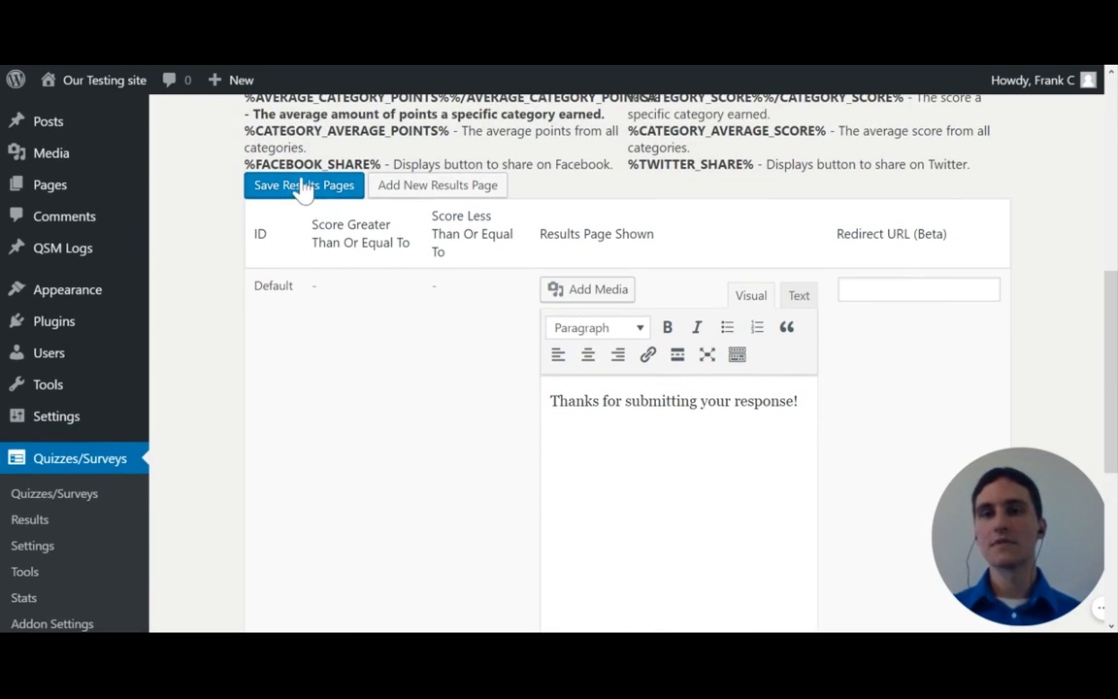
{"action": "left_click", "coordinate": [300, 185]}
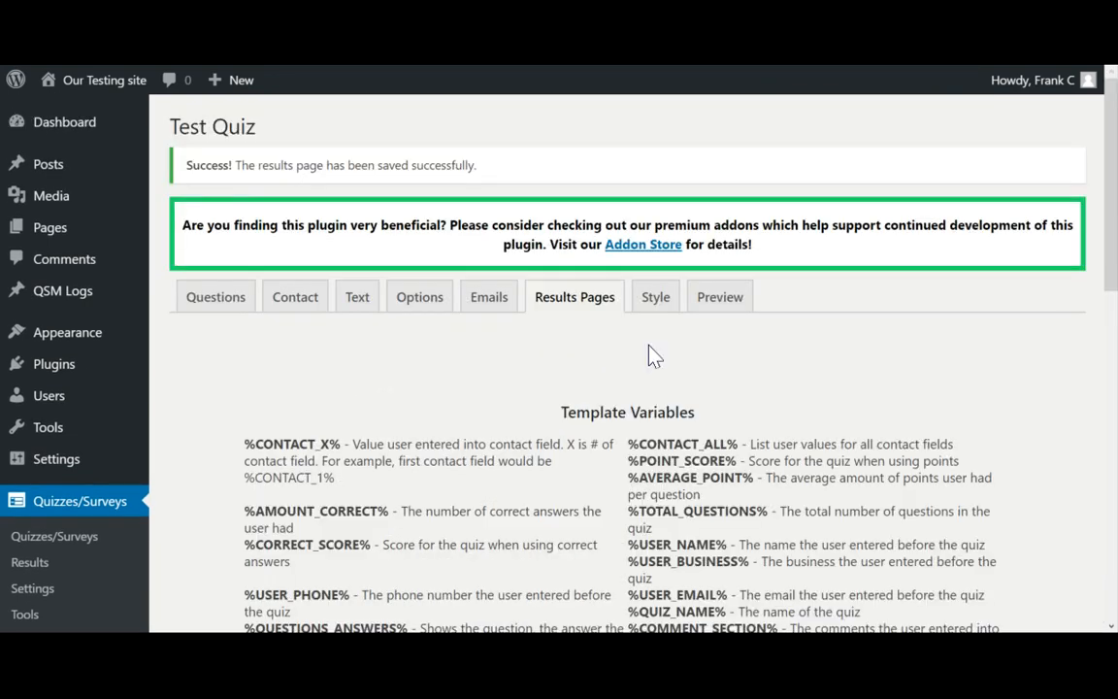
Step: Preview Test Quiz, answer True to "True or False: 1+1=2?" keeping the prefilled contact details, and submit it
{"action": "left_click", "coordinate": [718, 301]}
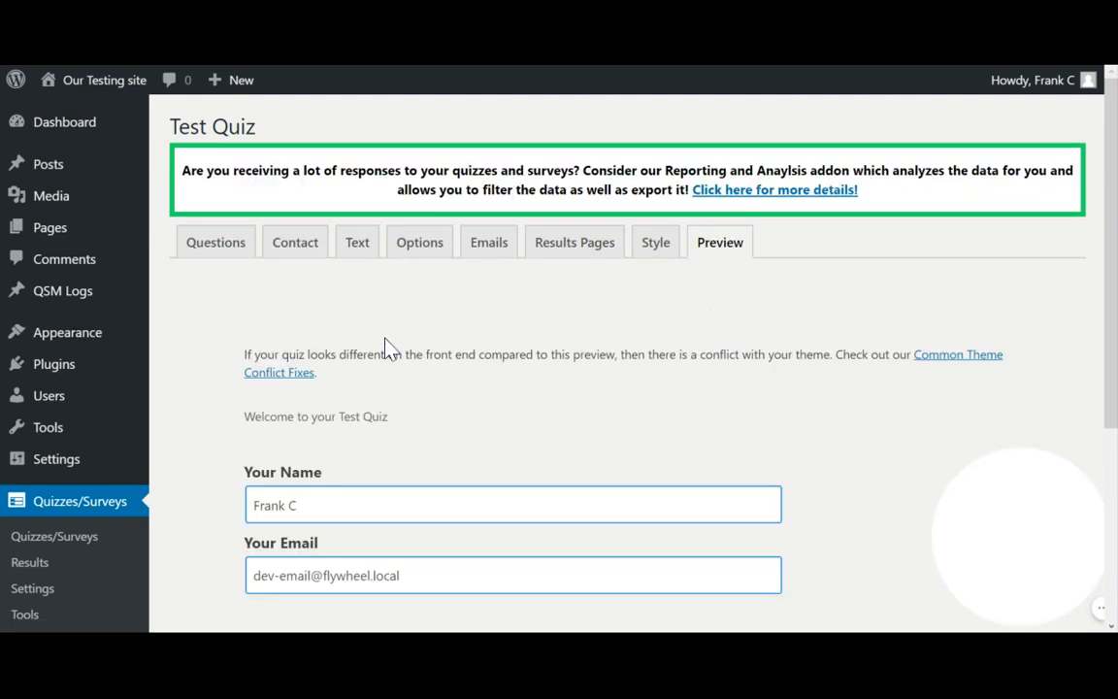
{"action": "scroll", "coordinate": [388, 348], "scroll_direction": "down", "scroll_amount": 2}
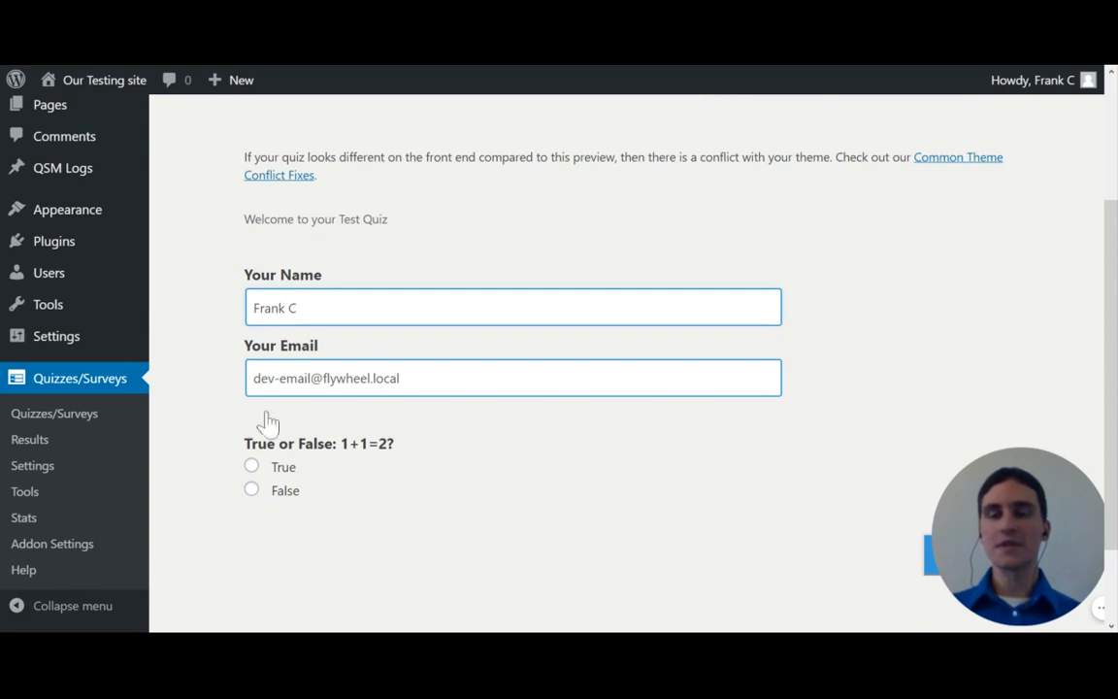
{"action": "scroll", "coordinate": [444, 489], "scroll_direction": "down", "scroll_amount": 1}
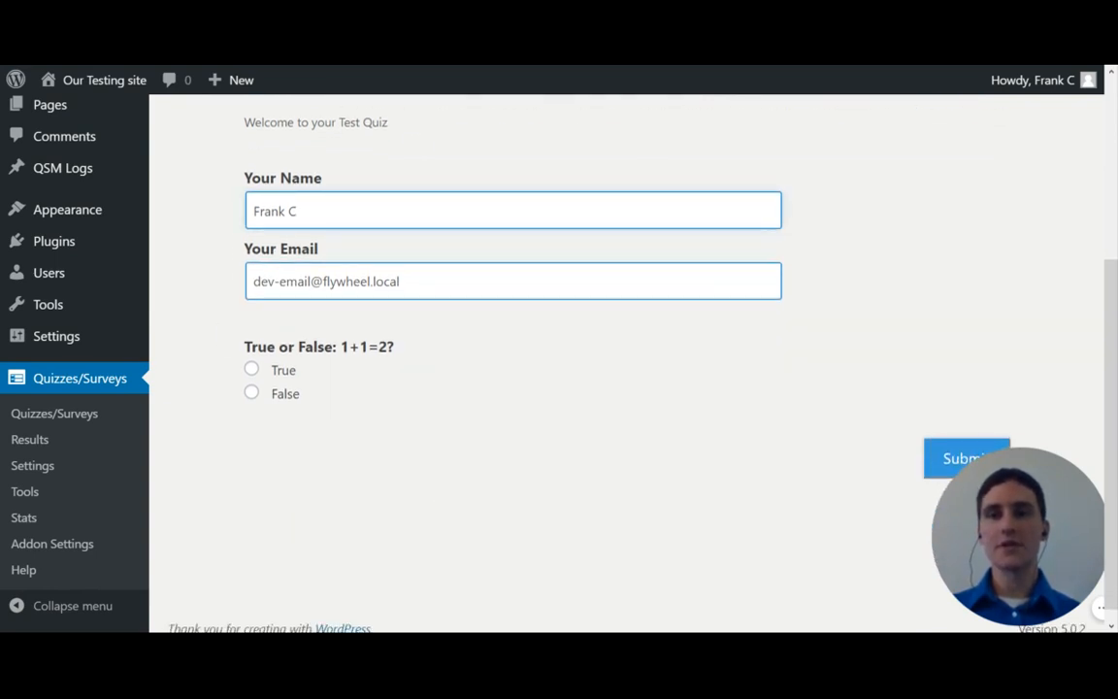
{"action": "left_click", "coordinate": [300, 281]}
{"action": "key", "text": "End"}
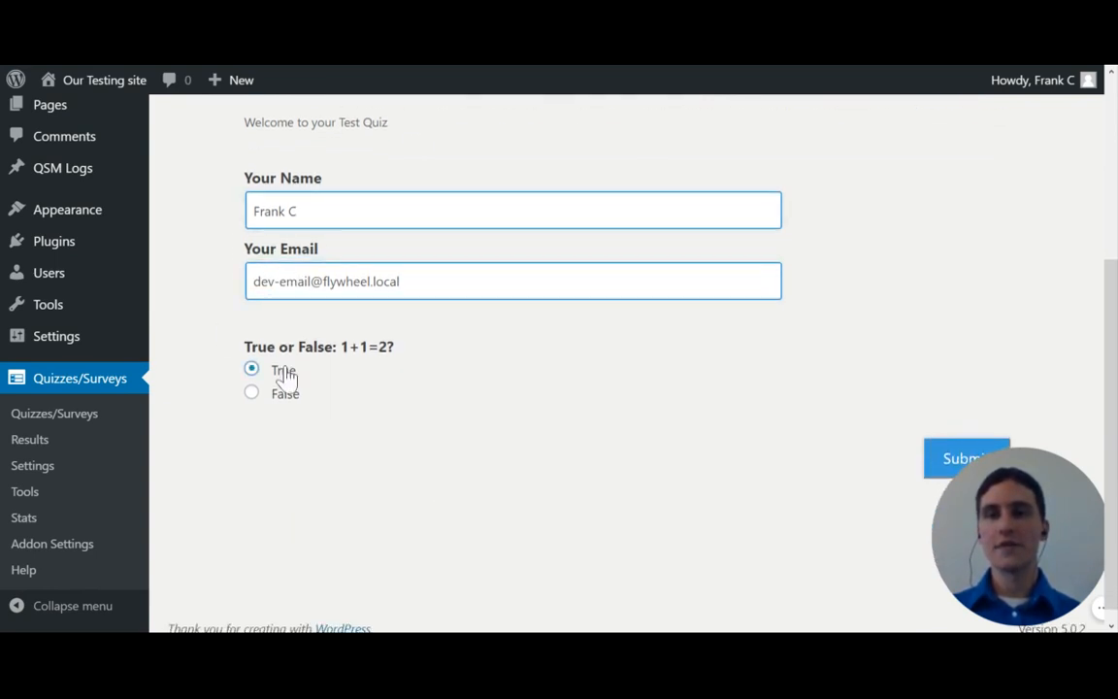
{"action": "scroll", "coordinate": [898, 440], "scroll_direction": "down", "scroll_amount": 1}
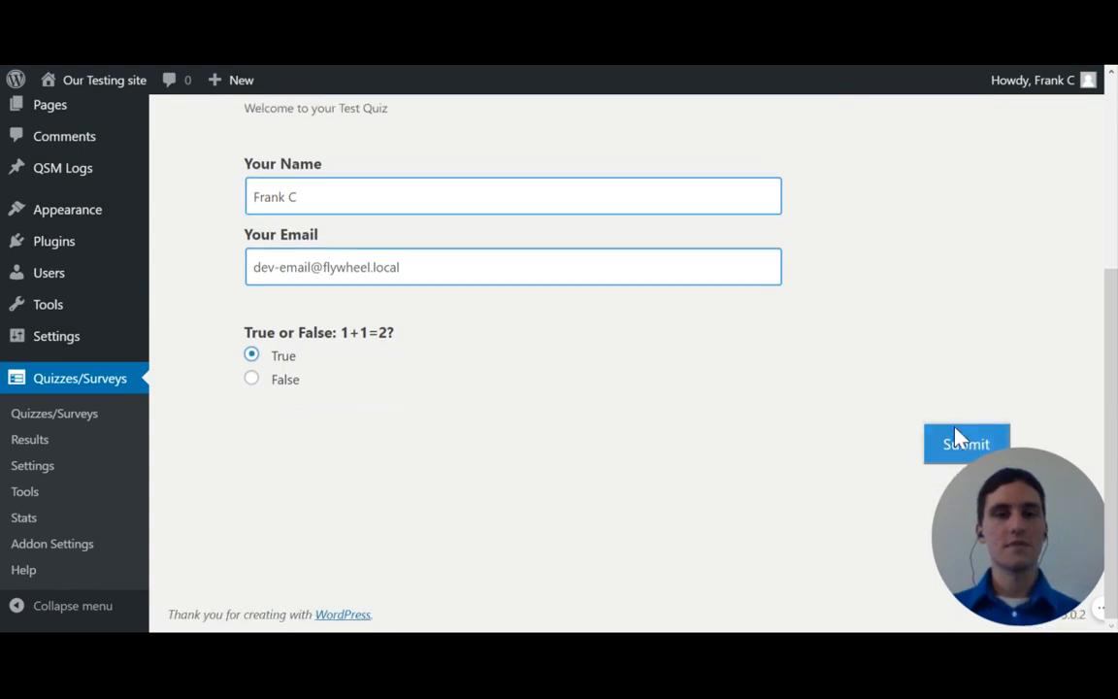
{"action": "left_click", "coordinate": [957, 442]}
Step: Preview Test Quiz again, answer False to "True or False: 1+1=2?" keeping the prefilled contact details, and submit it
{"action": "left_click", "coordinate": [736, 245]}
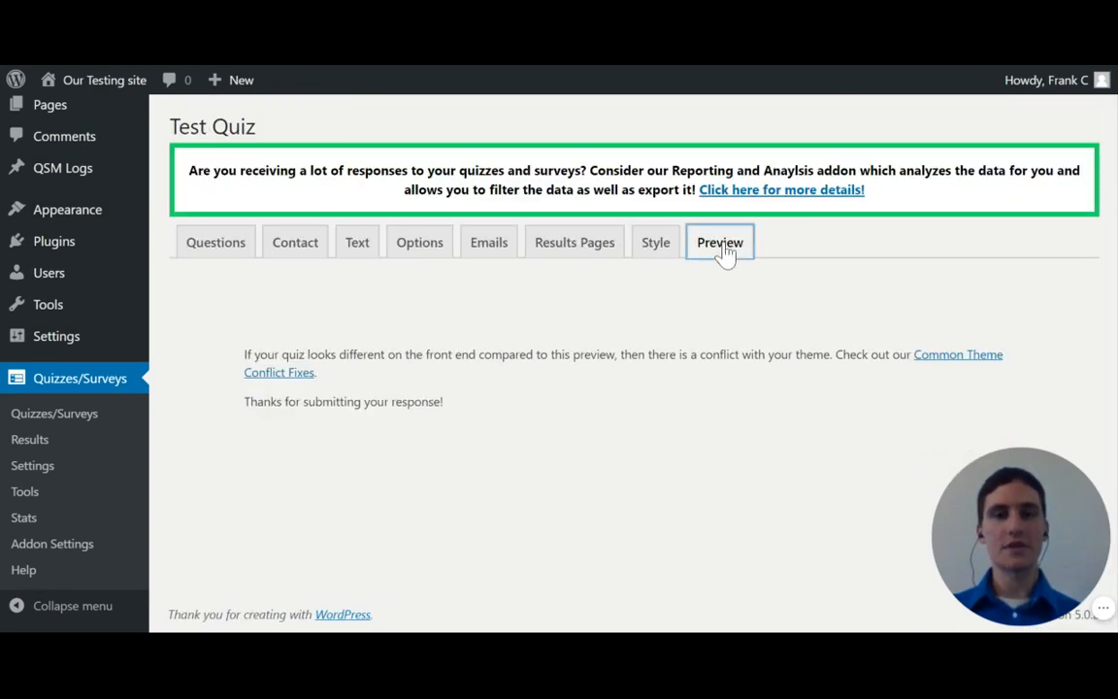
{"action": "scroll", "coordinate": [573, 295], "scroll_direction": "down", "scroll_amount": 3}
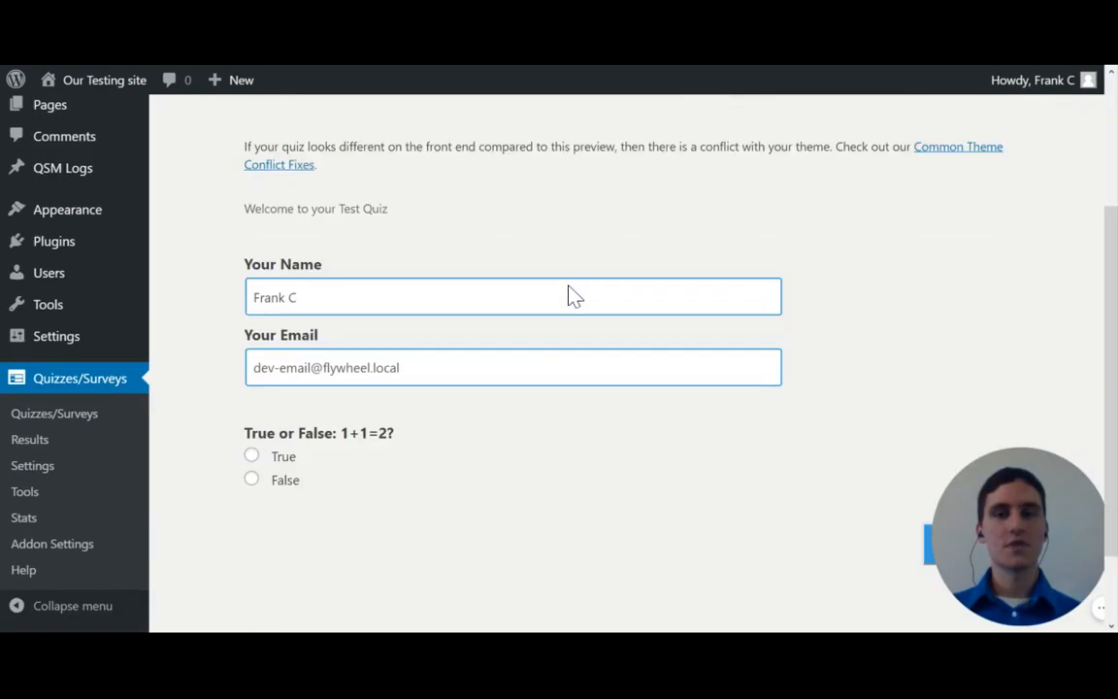
{"action": "left_click", "coordinate": [283, 379]}
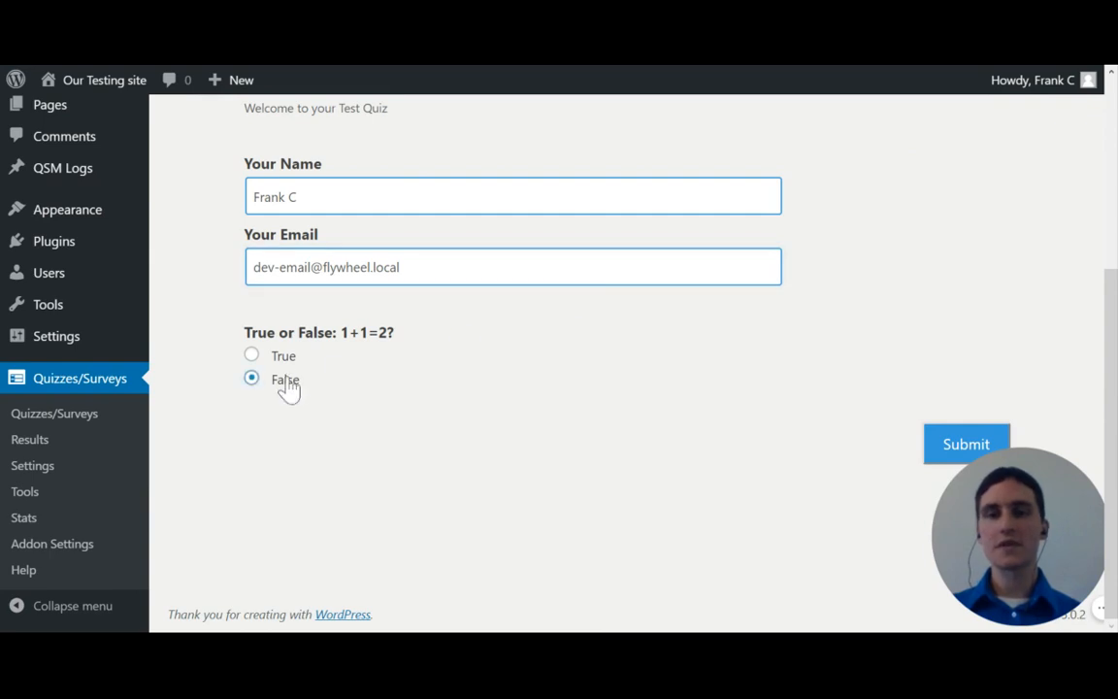
{"action": "left_click", "coordinate": [928, 443]}
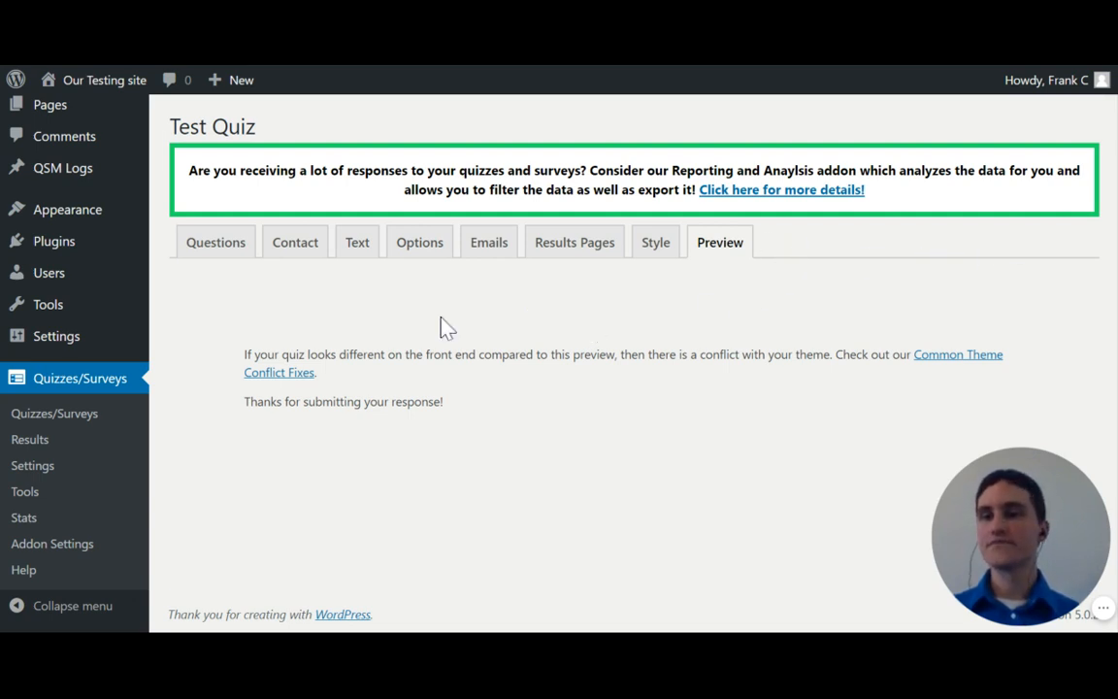
Step: Open the quiz results and examine the most recent Test Quiz response, including its contact details, score and provided answers
{"action": "left_click", "coordinate": [21, 445]}
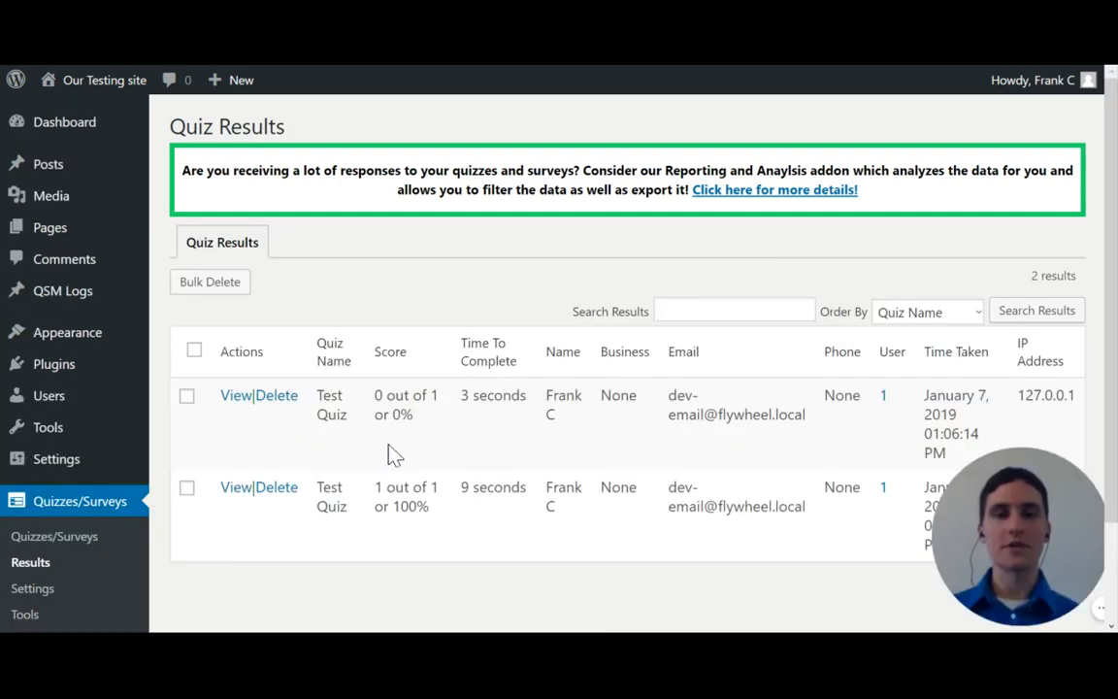
{"action": "scroll", "coordinate": [389, 454], "scroll_direction": "down", "scroll_amount": 2}
{"action": "left_click", "coordinate": [236, 280]}
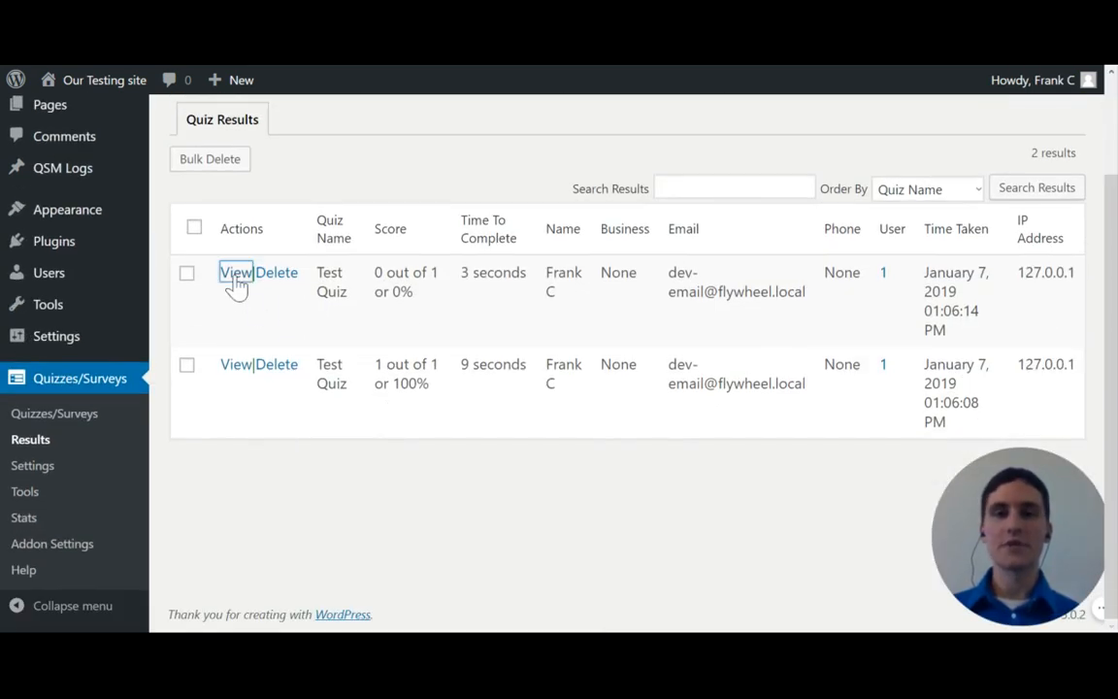
{"action": "scroll", "coordinate": [494, 324], "scroll_direction": "down", "scroll_amount": 2}
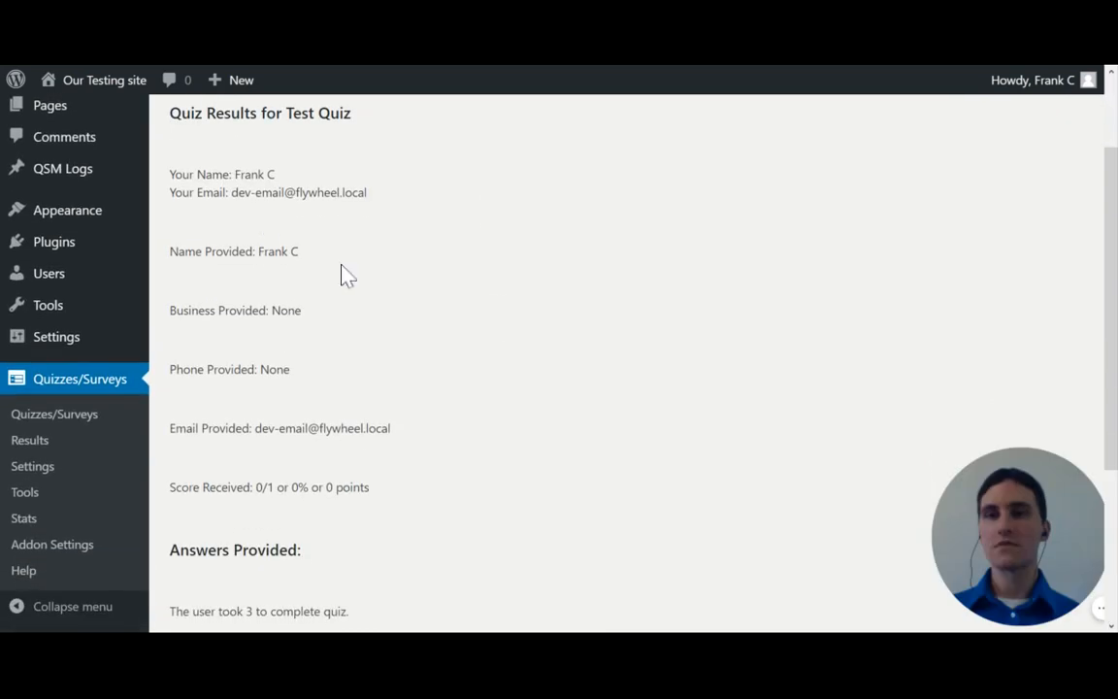
{"action": "scroll", "coordinate": [301, 330], "scroll_direction": "down", "scroll_amount": 4}
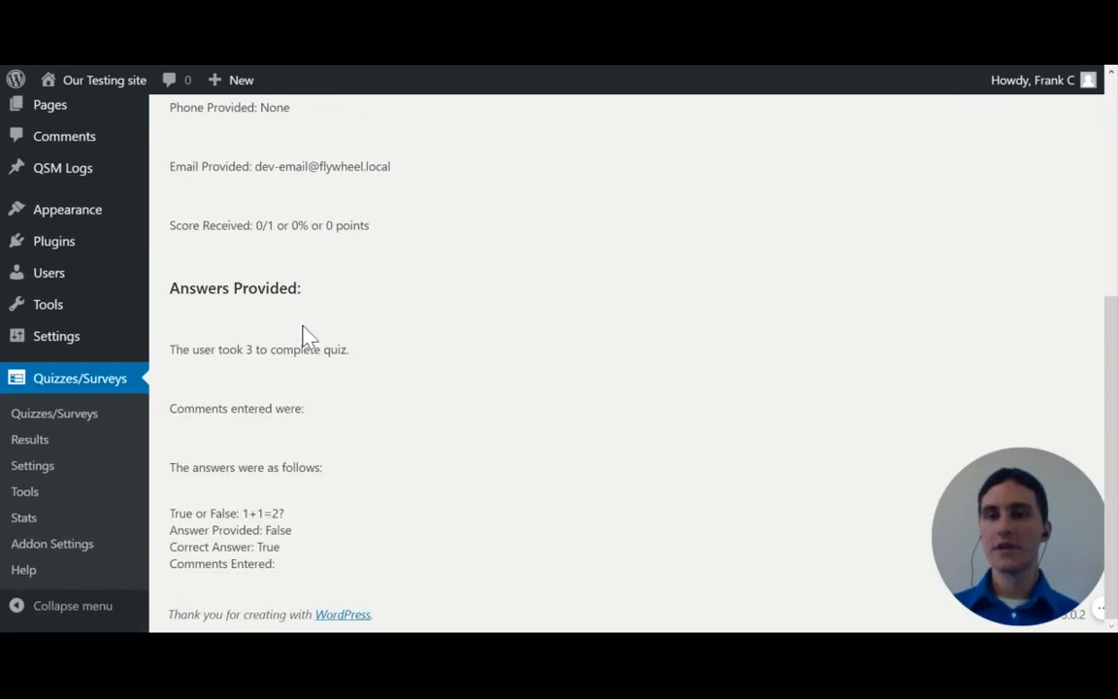
{"action": "left_click_drag", "start_coordinate": [170, 512], "coordinate": [318, 591]}
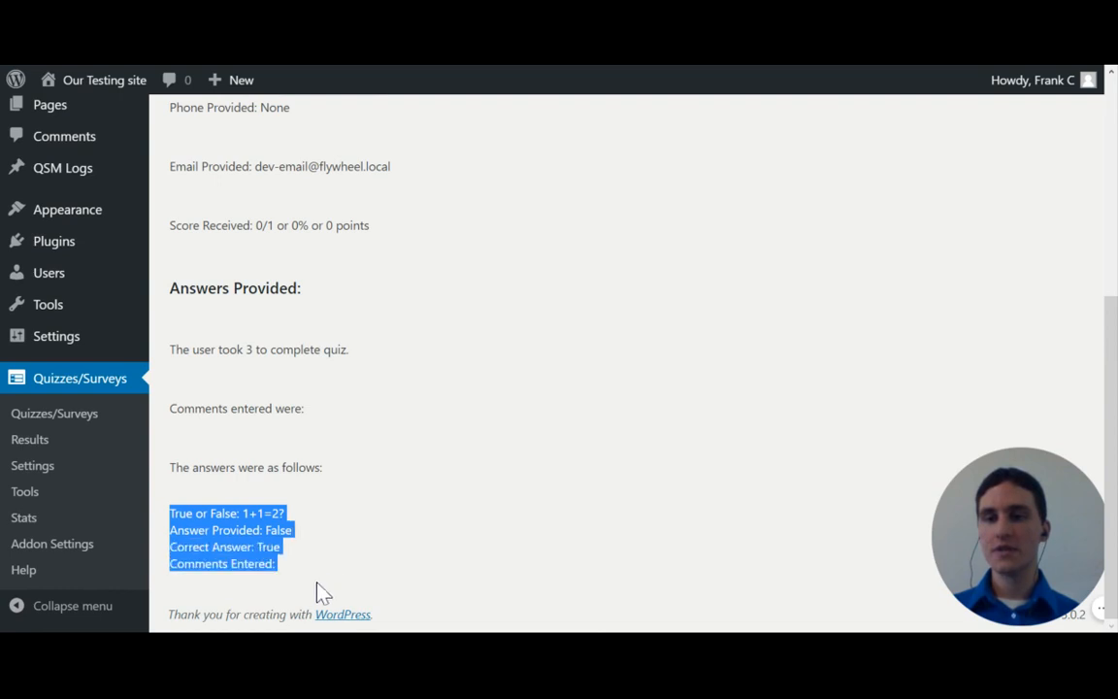
{"action": "double_click", "coordinate": [279, 530]}
{"action": "left_click", "coordinate": [351, 497]}
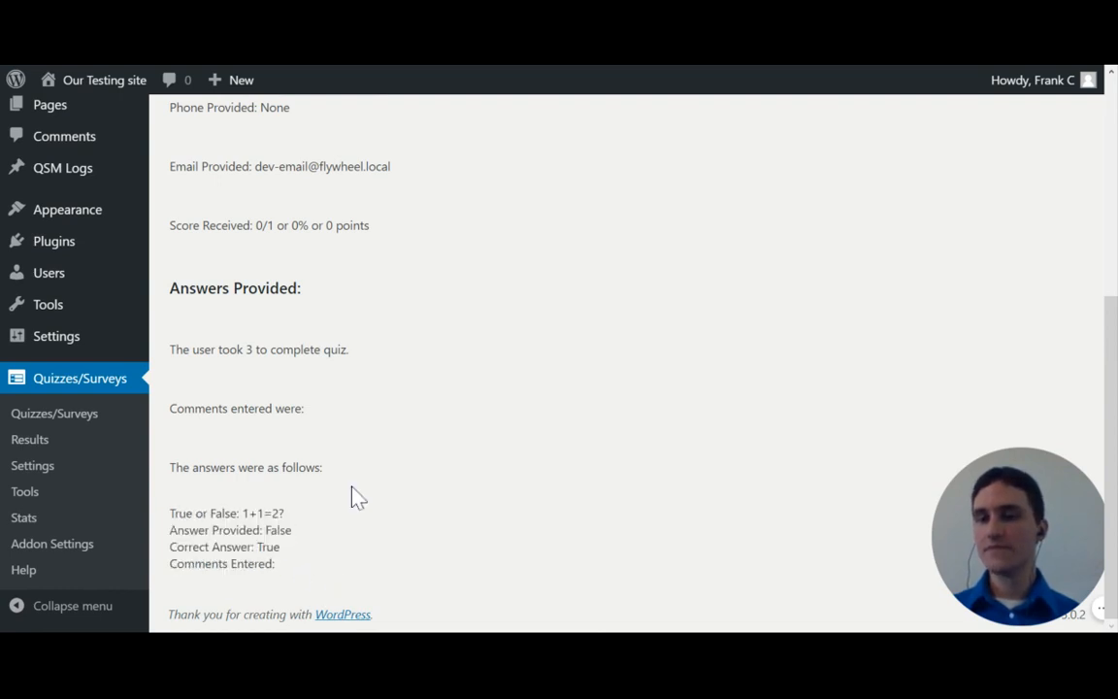
Step: Return to the list of quizzes and surveys and examine Test Quiz's shortcode and link shortcode
{"action": "left_click", "coordinate": [36, 417]}
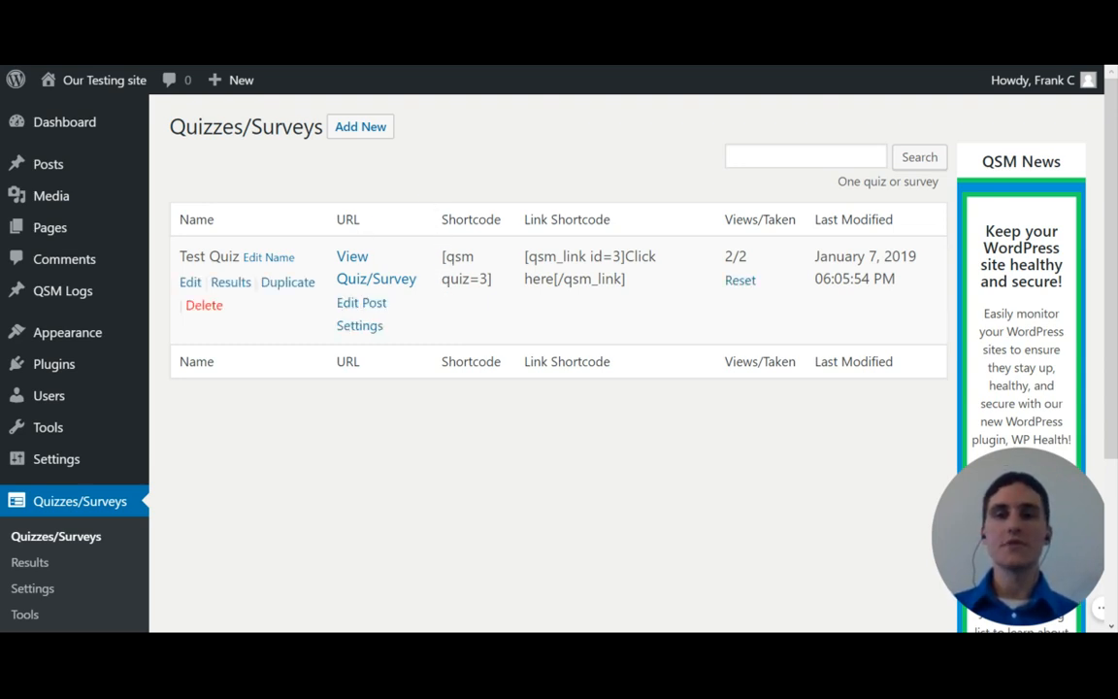
{"action": "triple_click", "coordinate": [446, 255]}
{"action": "left_click", "coordinate": [502, 287]}
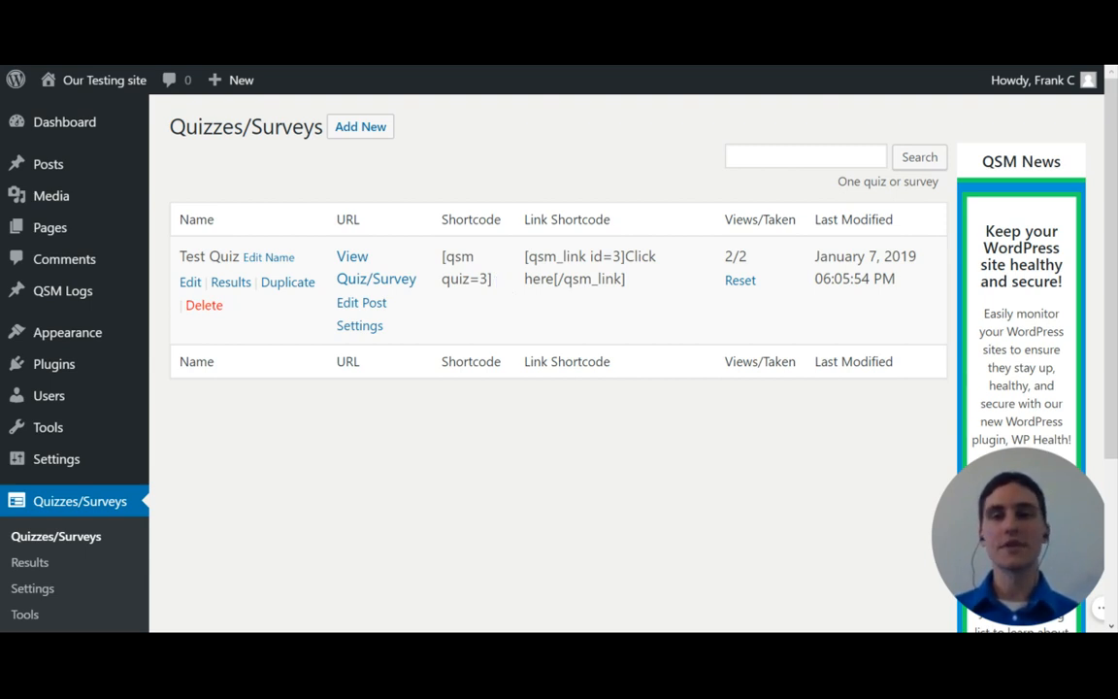
{"action": "left_click_drag", "start_coordinate": [525, 256], "coordinate": [631, 287]}
{"action": "left_click", "coordinate": [630, 287]}
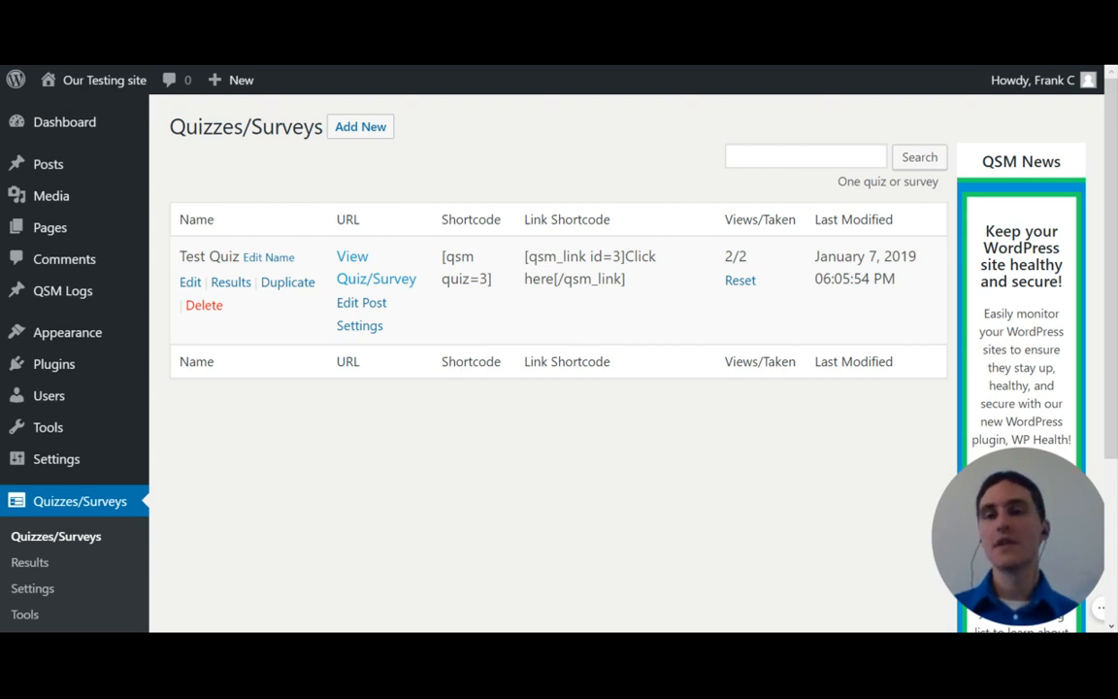
{"action": "mouse_move", "coordinate": [92, 177]}
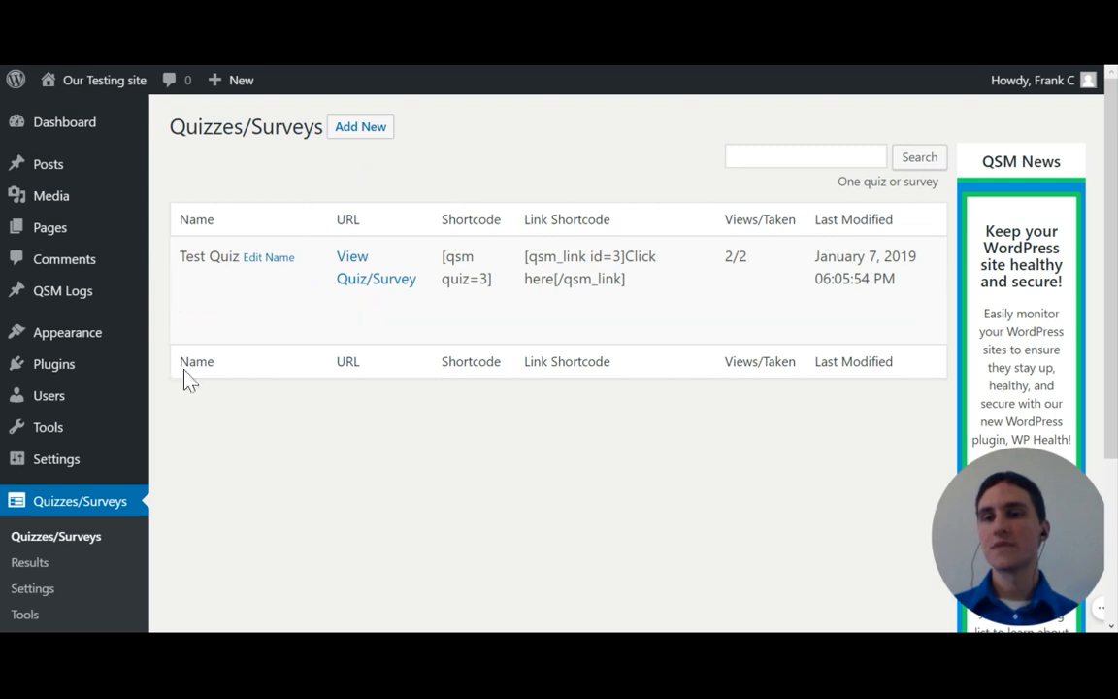
{"action": "mouse_move", "coordinate": [44, 339]}
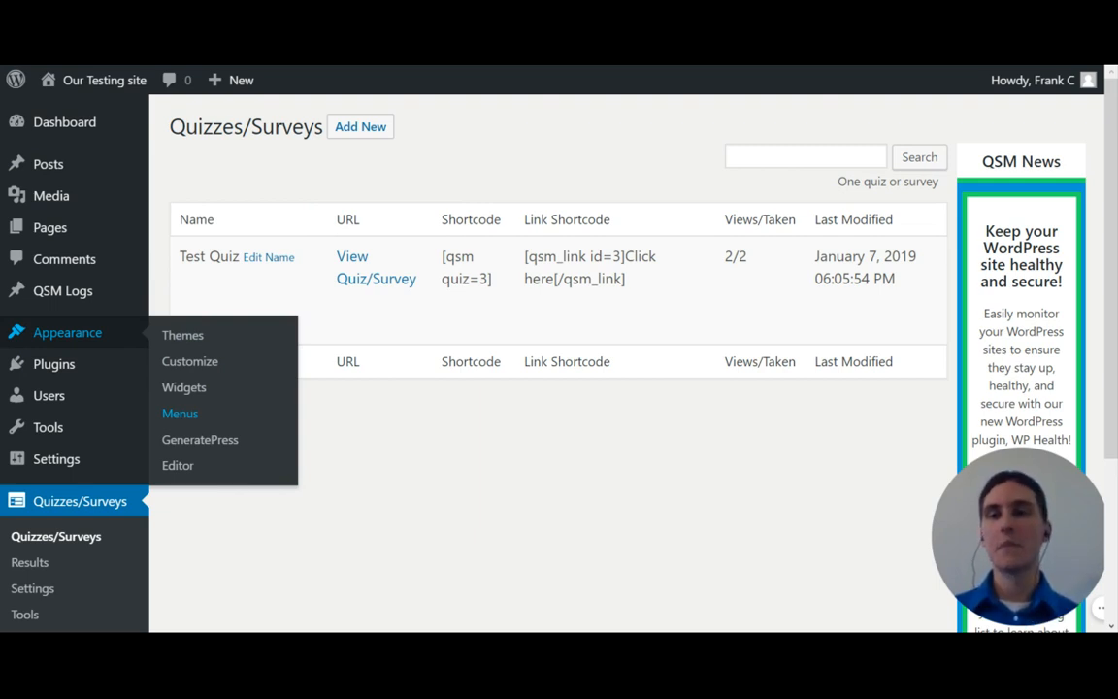
{"action": "scroll", "coordinate": [489, 432], "scroll_direction": "down", "scroll_amount": 3}
{"action": "scroll", "coordinate": [490, 432], "scroll_direction": "up", "scroll_amount": 1}
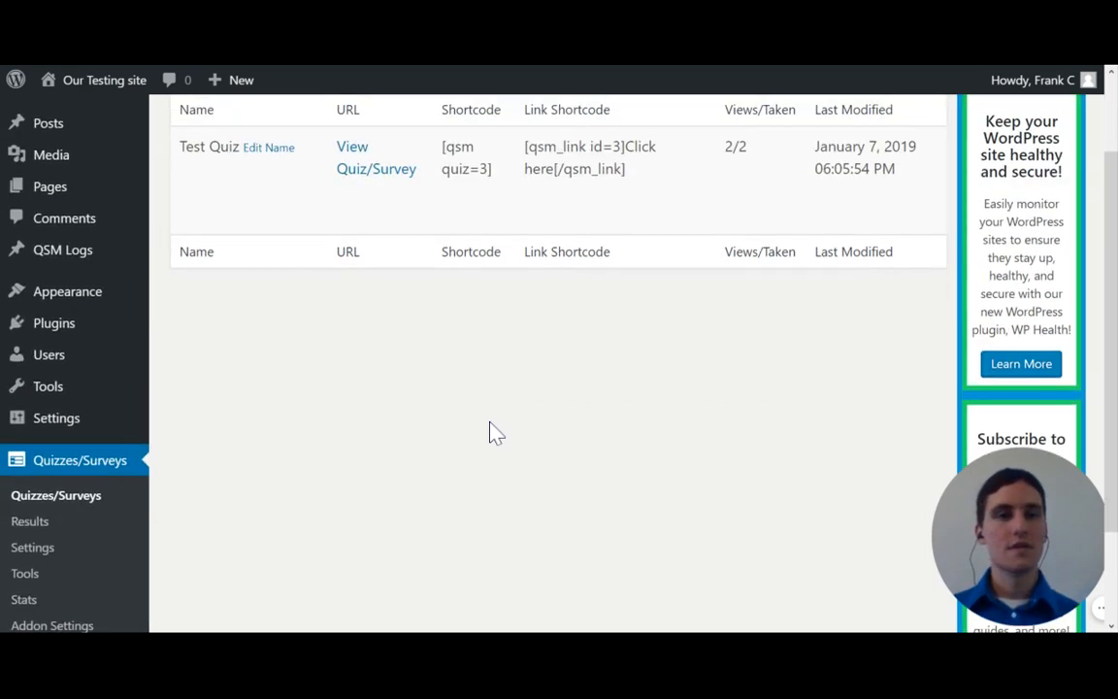
{"action": "scroll", "coordinate": [489, 432], "scroll_direction": "up", "scroll_amount": 1}
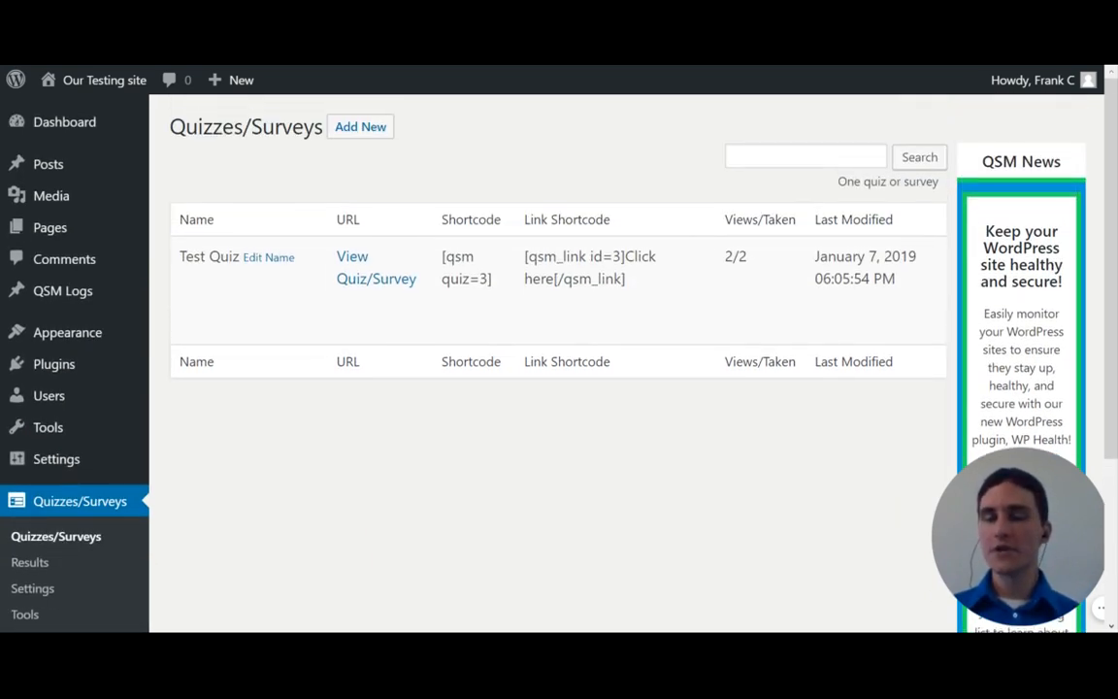
Step: Open the quiz plugin's Help page and review its documentation and support options and system info
{"action": "scroll", "coordinate": [489, 432], "scroll_direction": "down", "scroll_amount": 2}
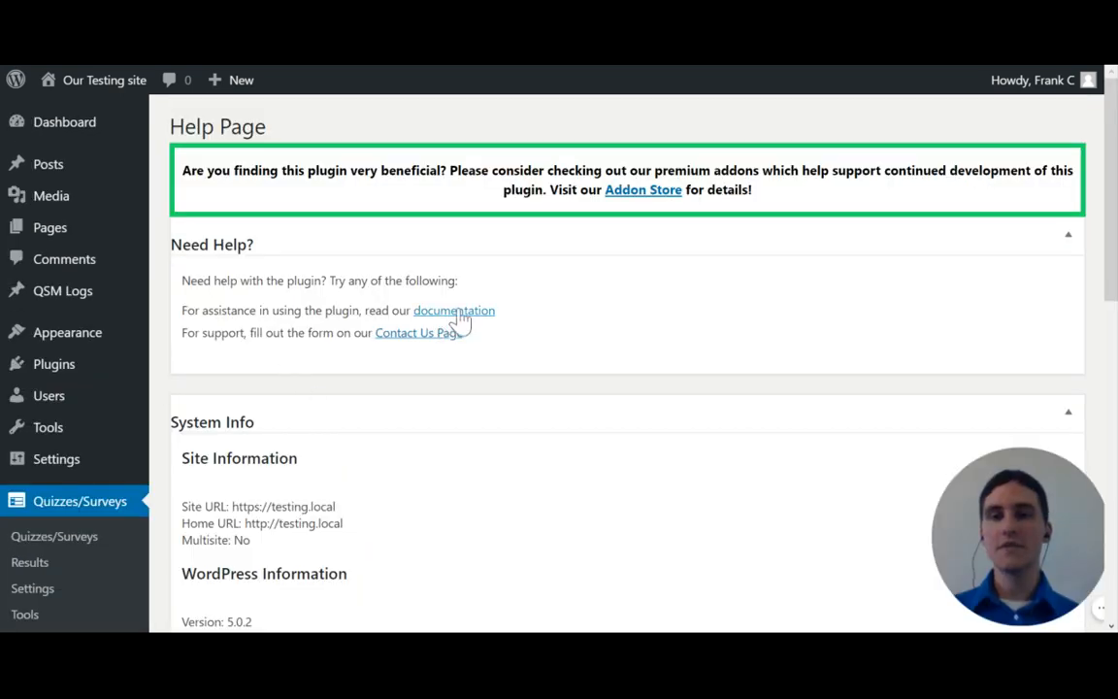
{"action": "scroll", "coordinate": [457, 324], "scroll_direction": "down", "scroll_amount": 2}
{"action": "scroll", "coordinate": [501, 403], "scroll_direction": "up", "scroll_amount": 2}
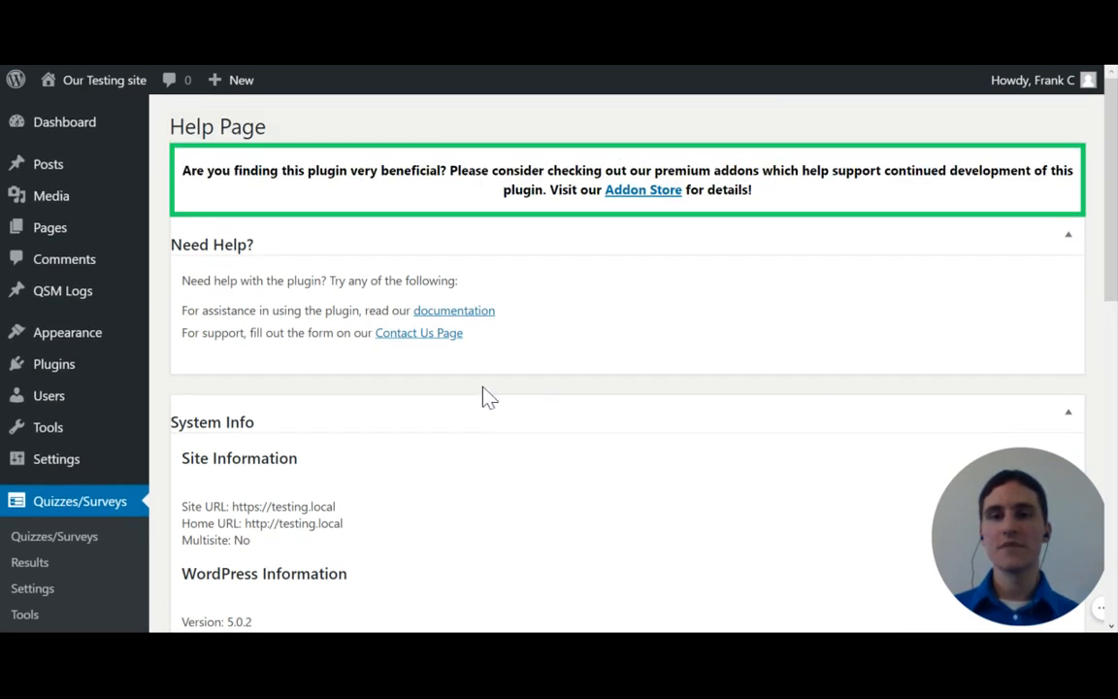